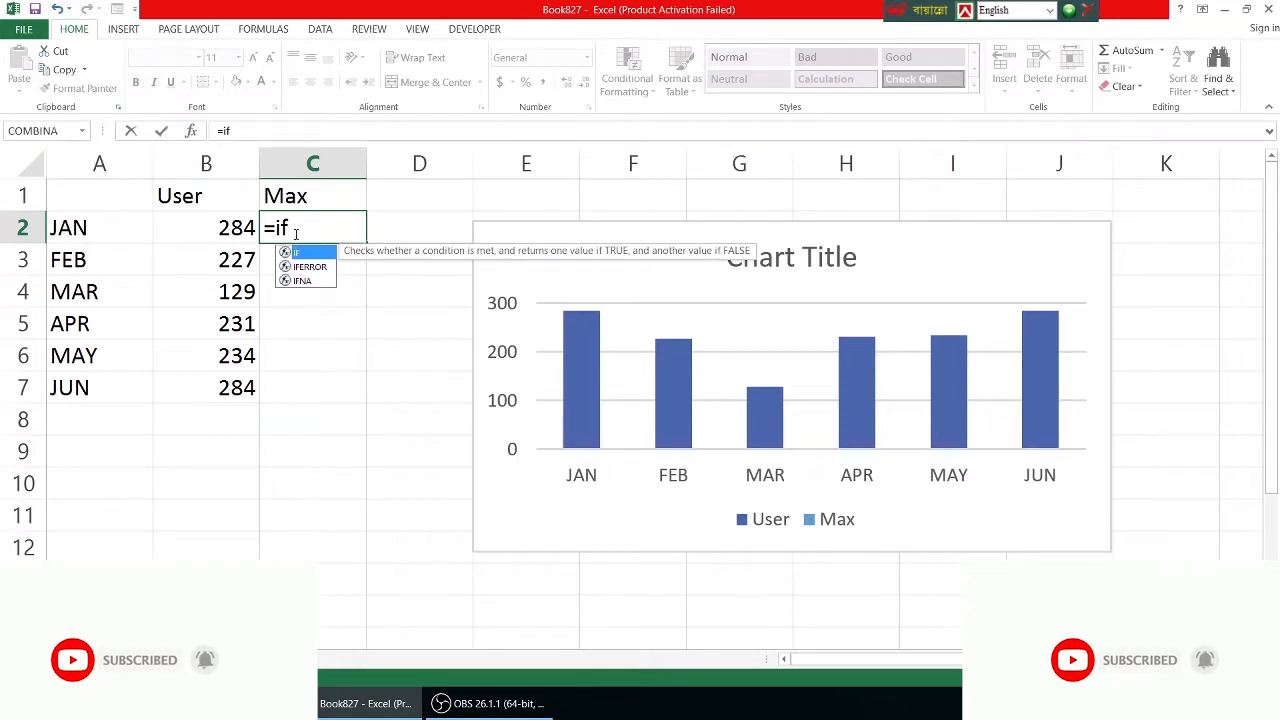
Step: Build the logical test of the IF formula in C2 so it compares B2 with MAX(B3:B7)
text(()
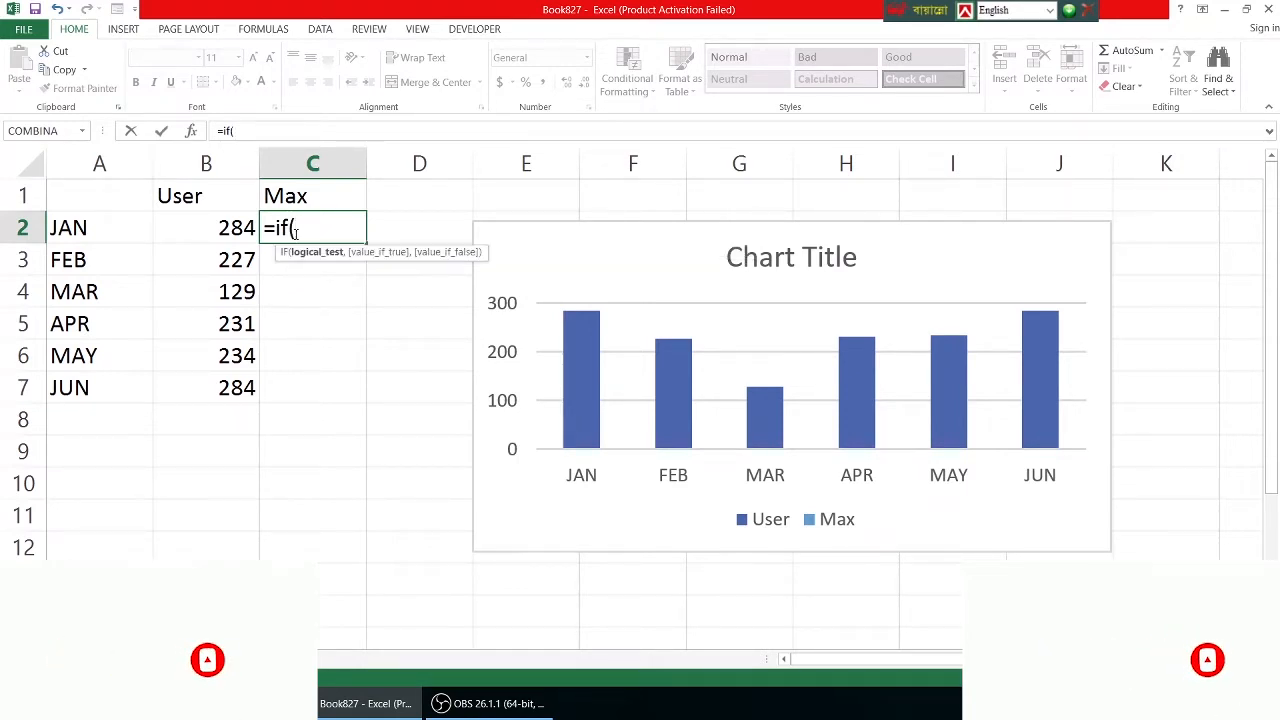
click(230, 234)
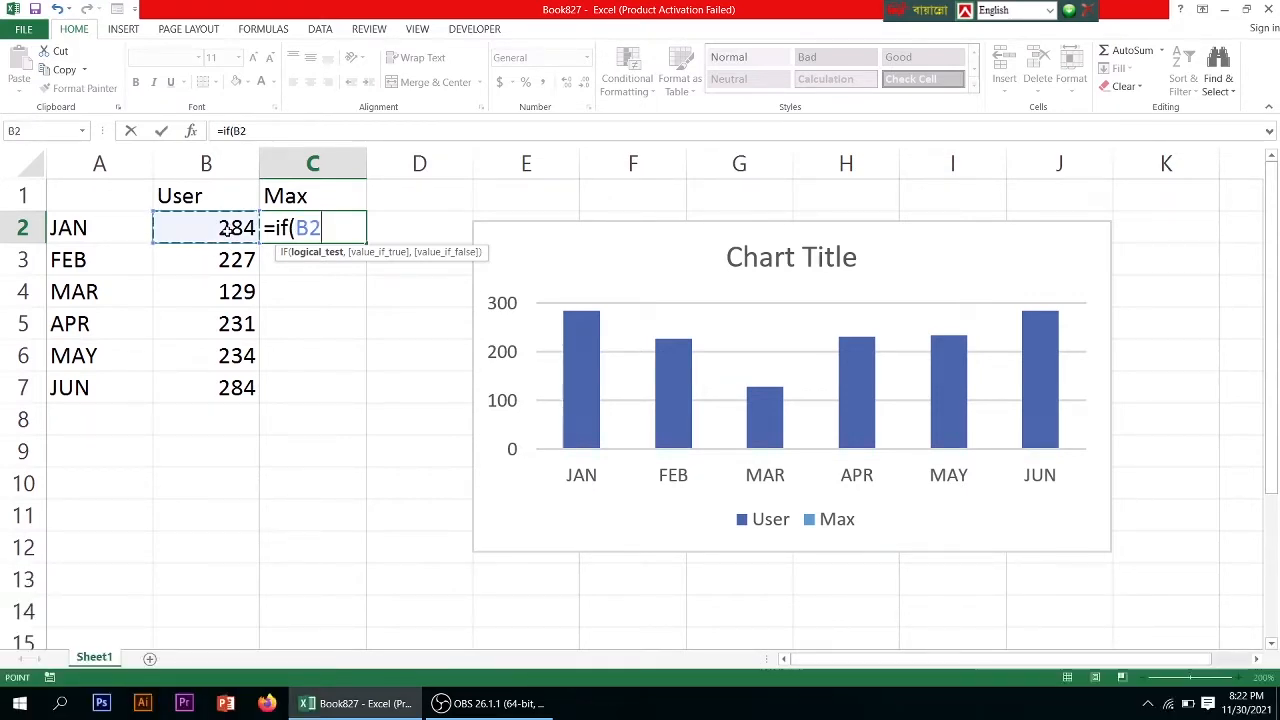
text(=)
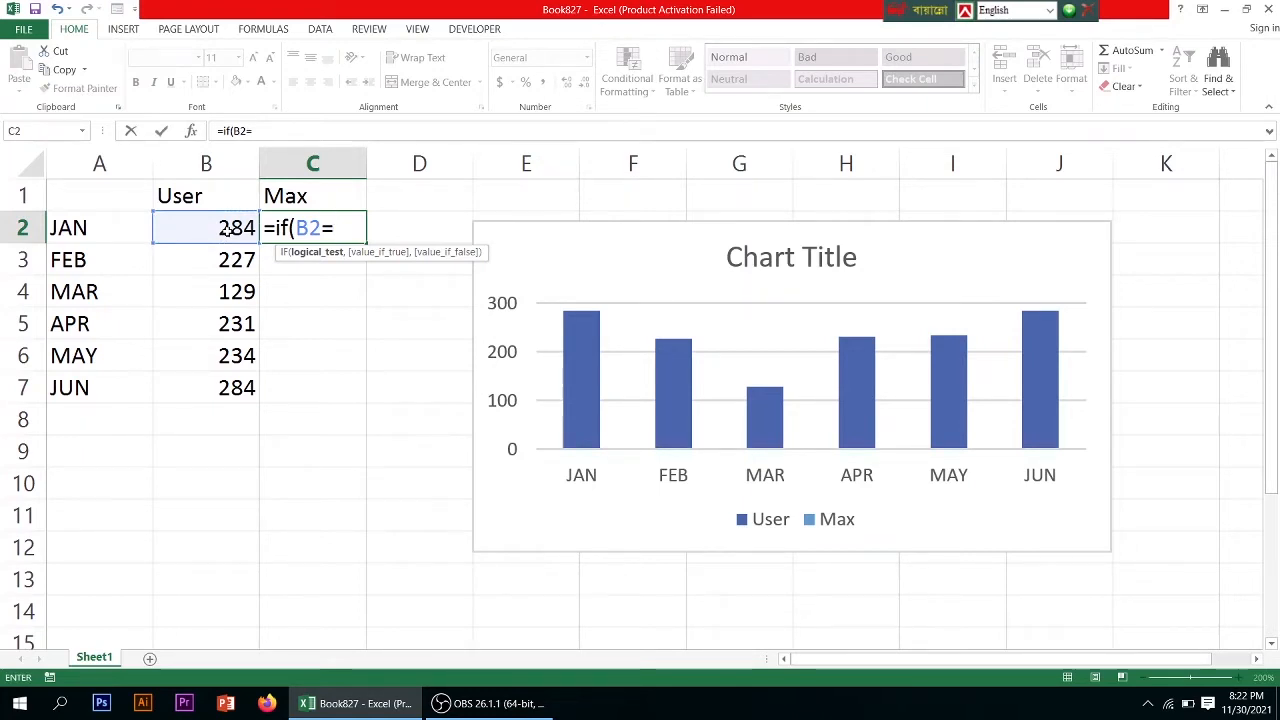
text(max)
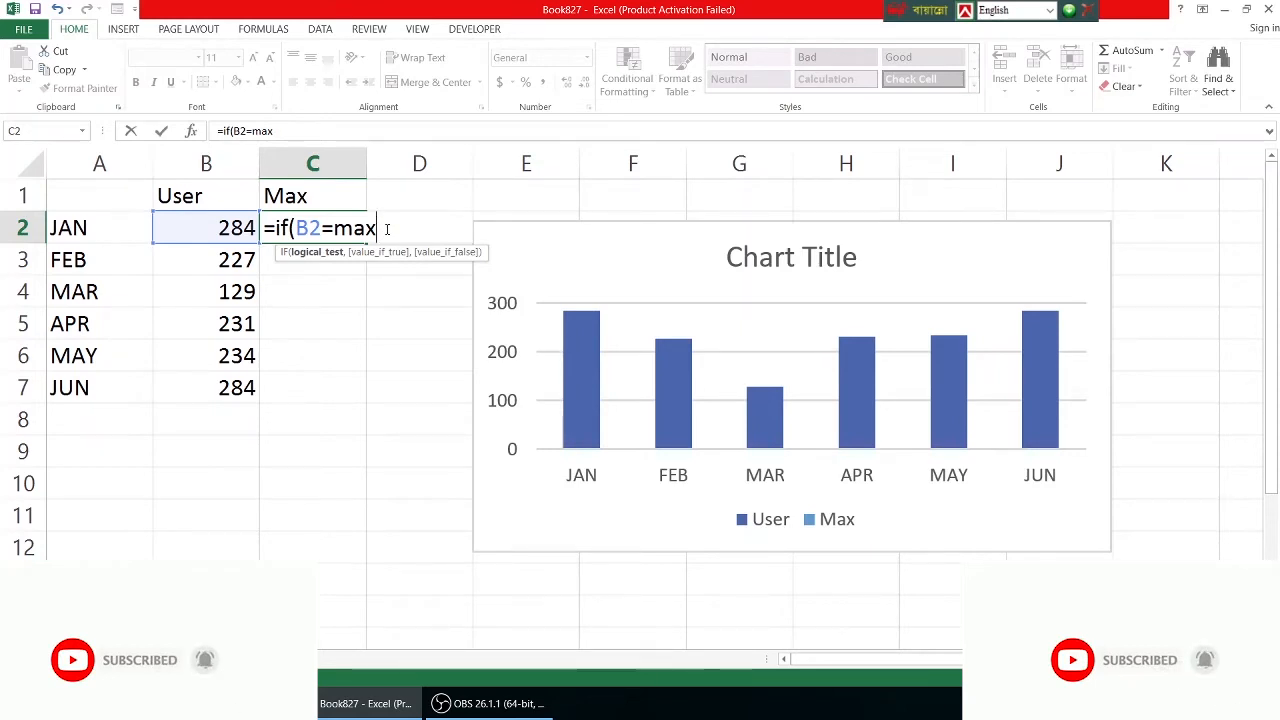
text(()
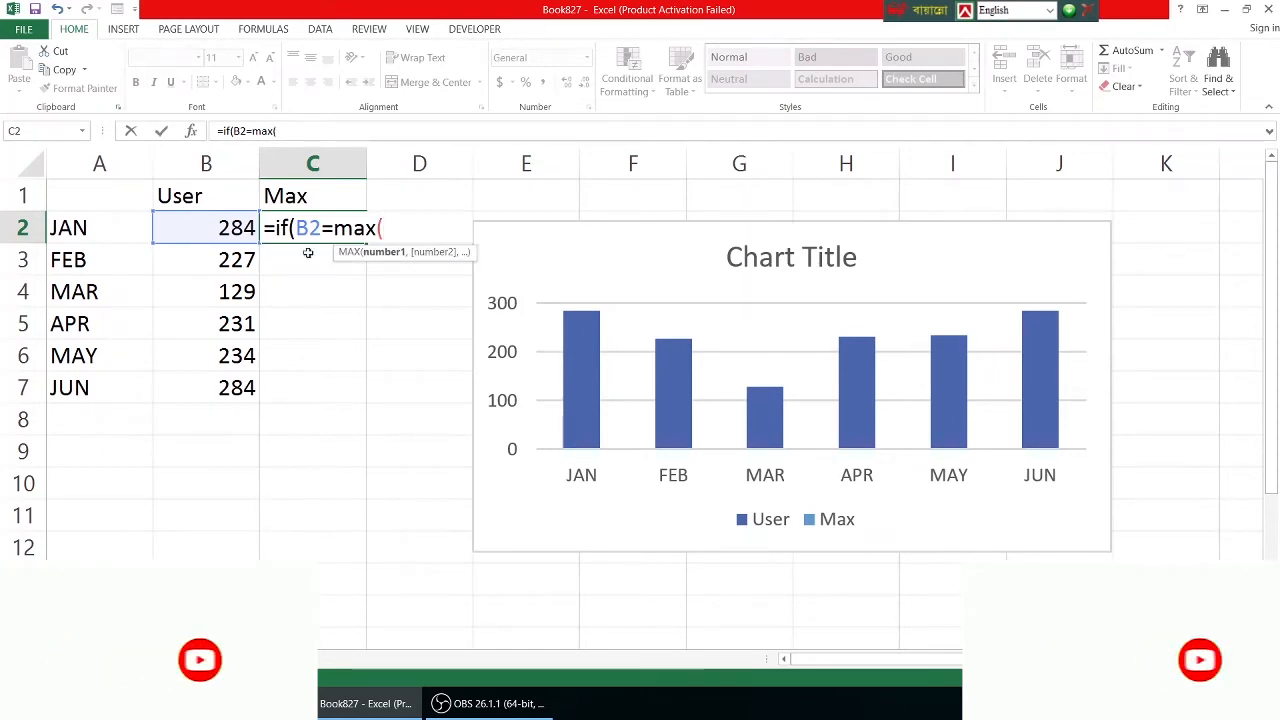
drag(222, 258, 221, 377)
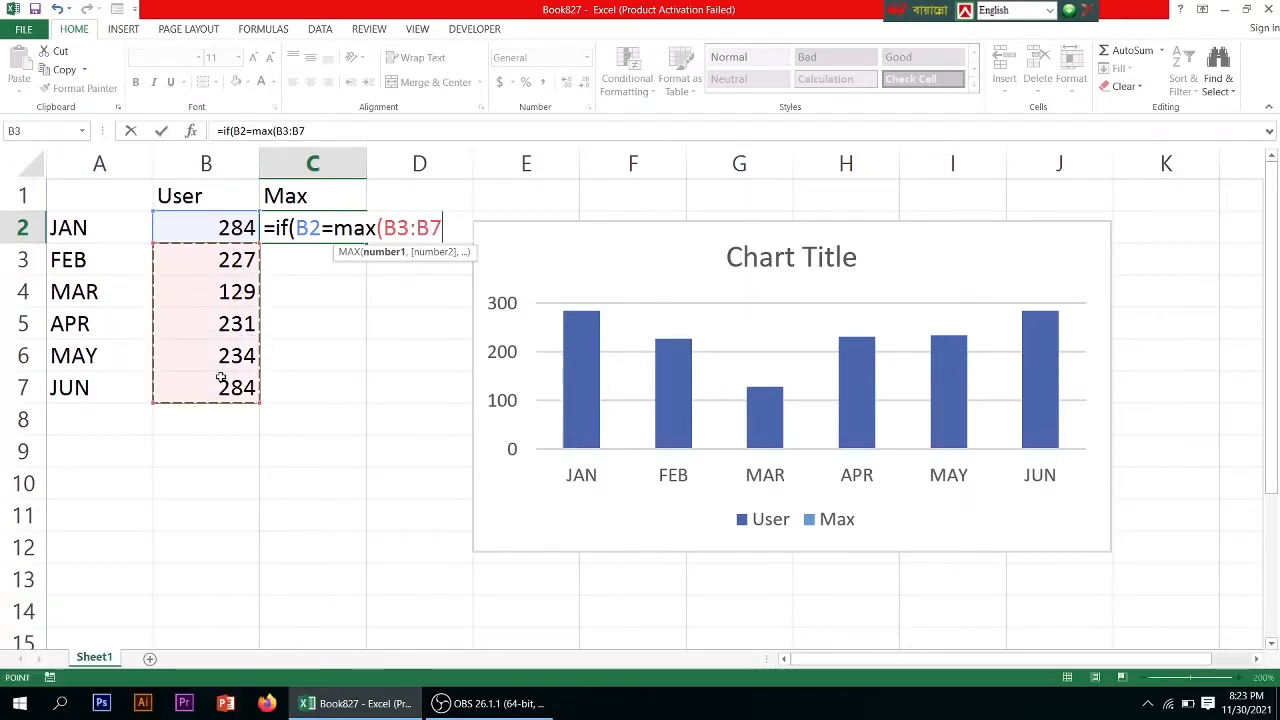
text())
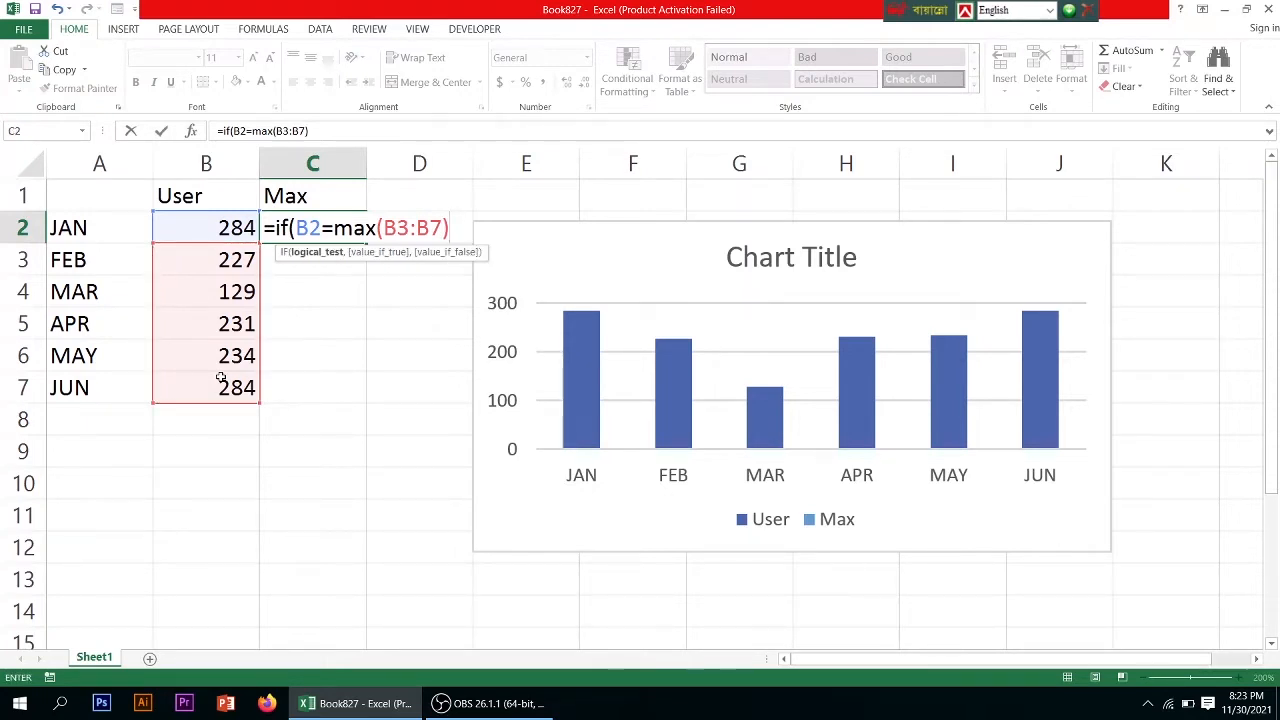
Step: Complete the C2 formula to return B2 when the test is true and 0 when it is false
text(,)
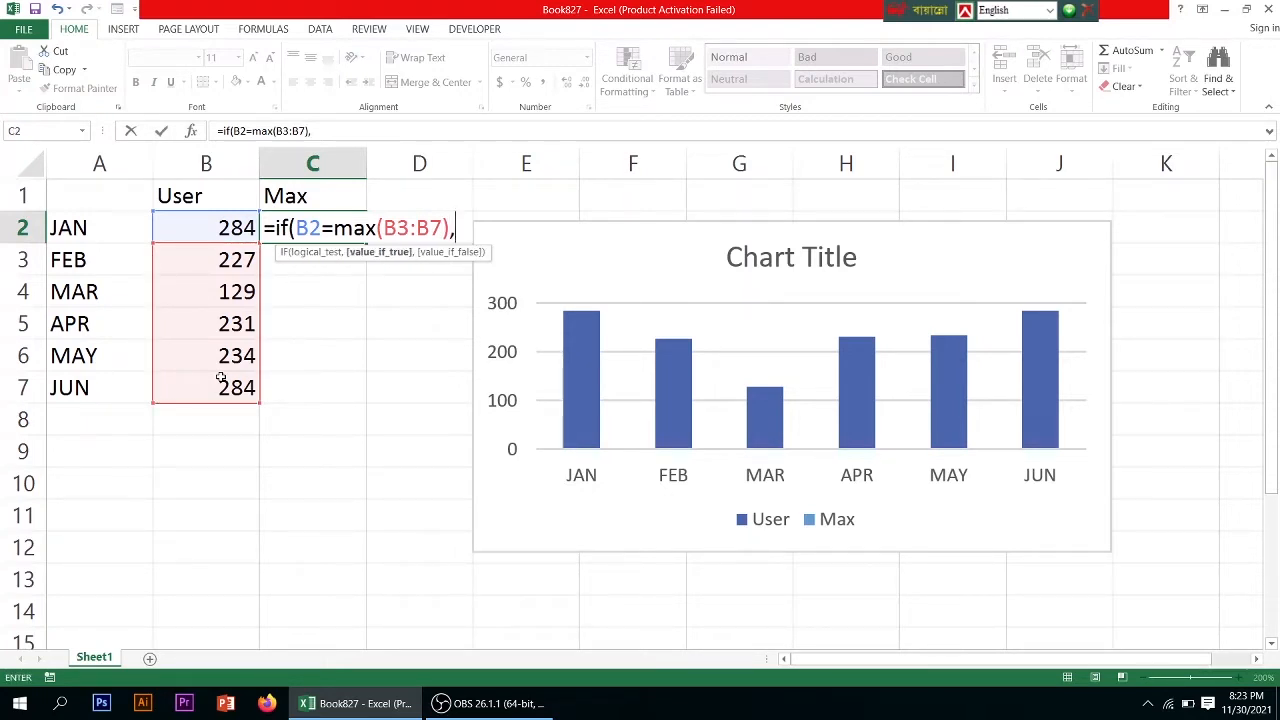
key(BackSpace)
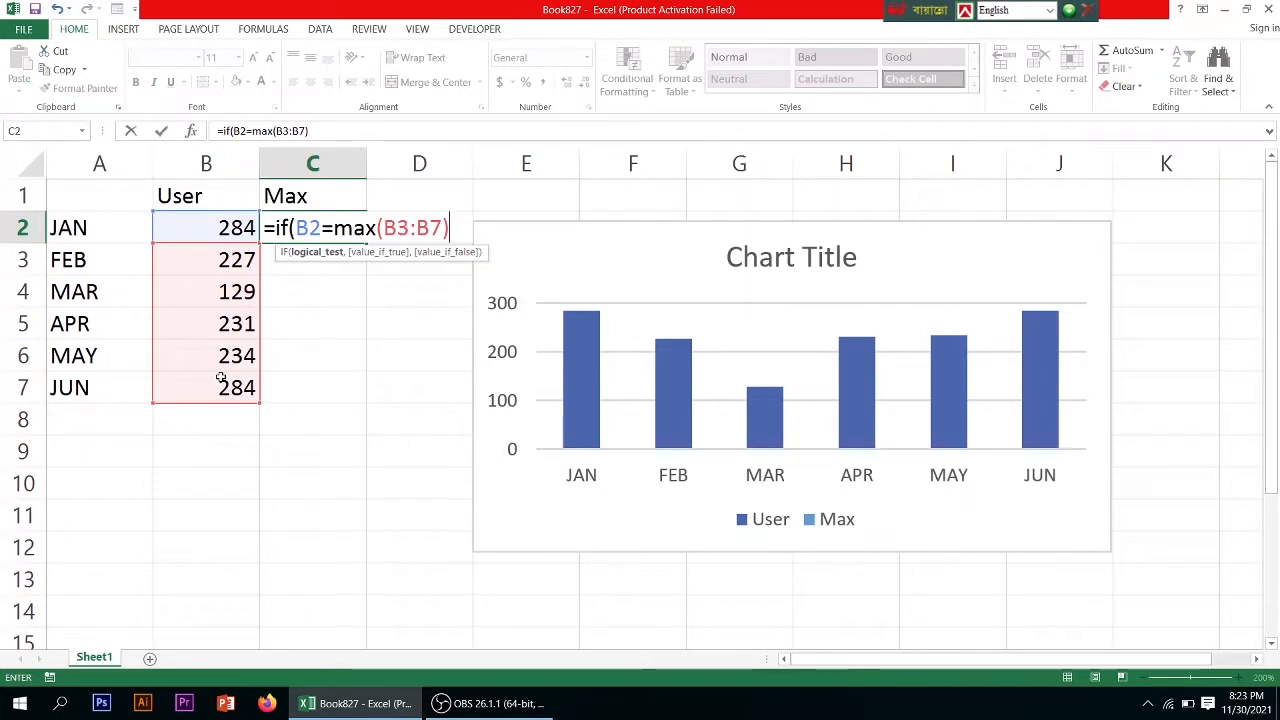
text(,)
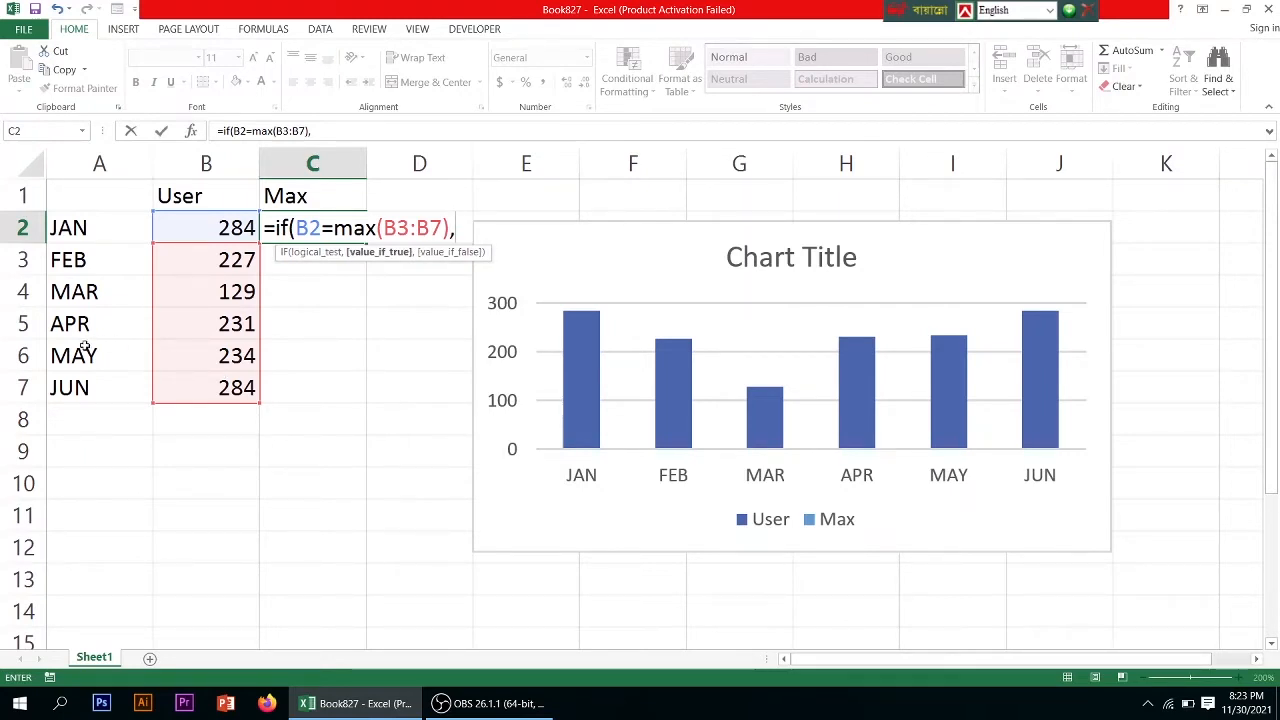
click(229, 224)
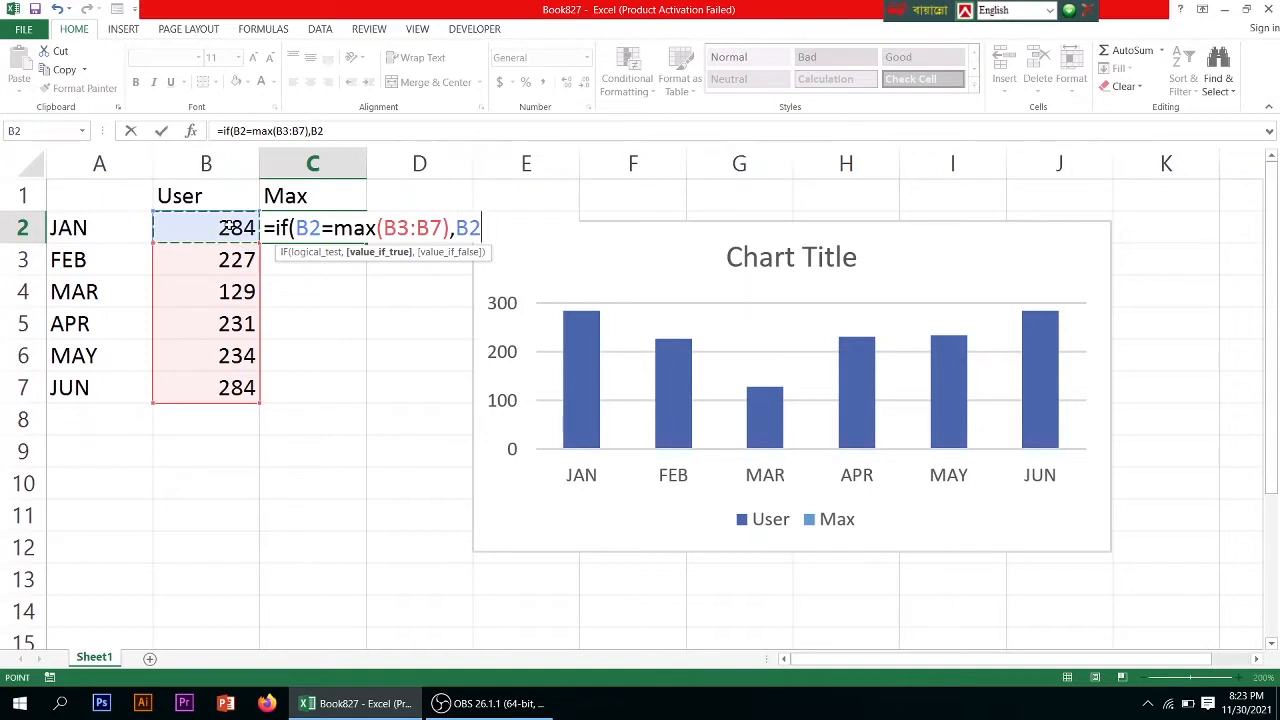
text(,0)
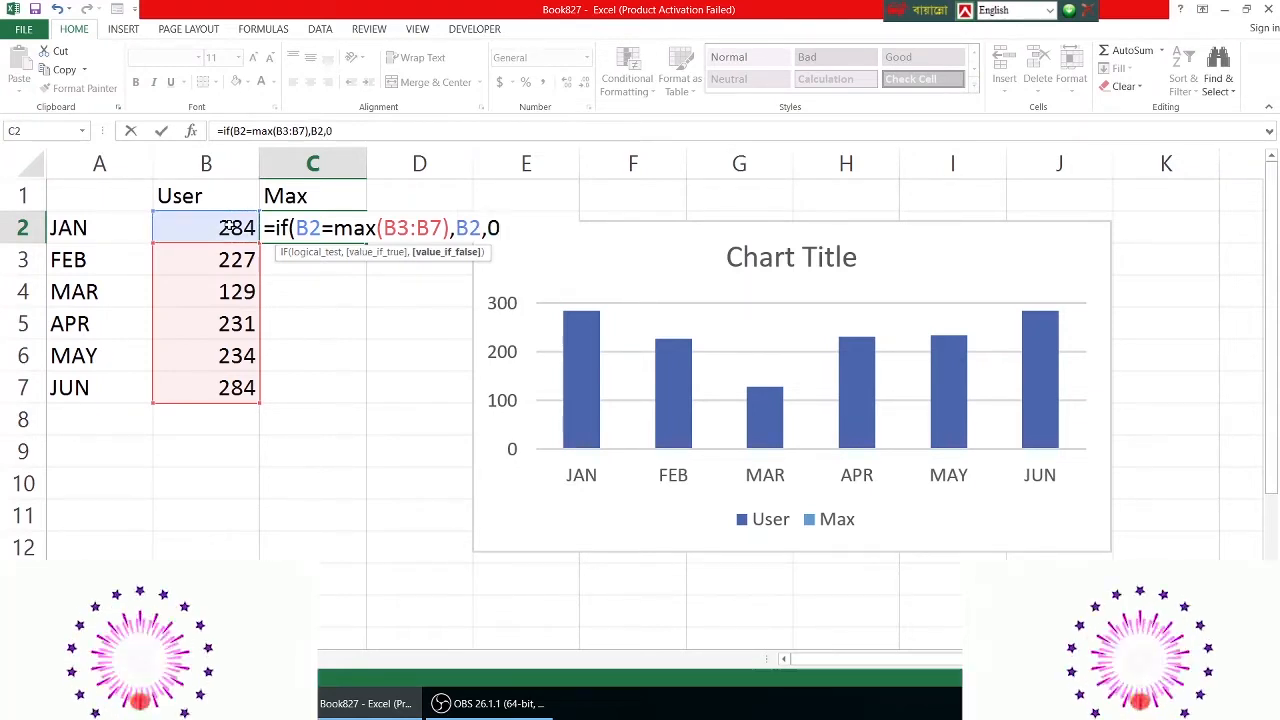
text())
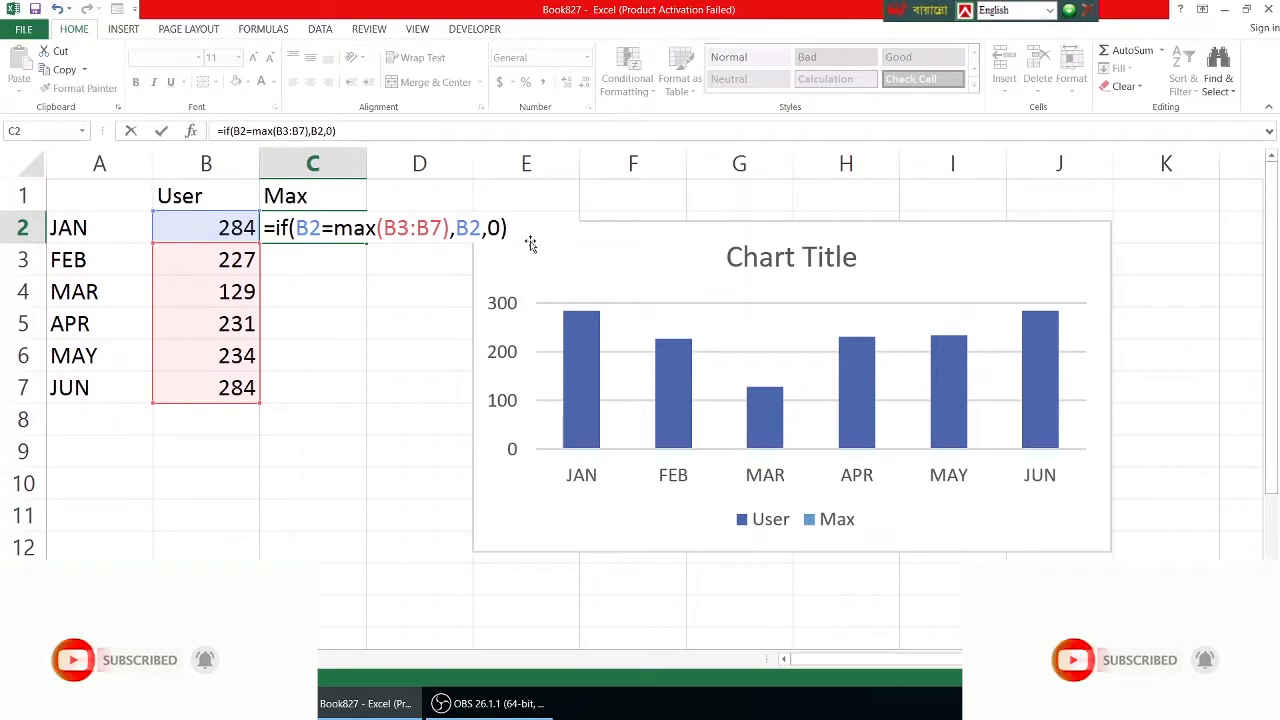
key(Return)
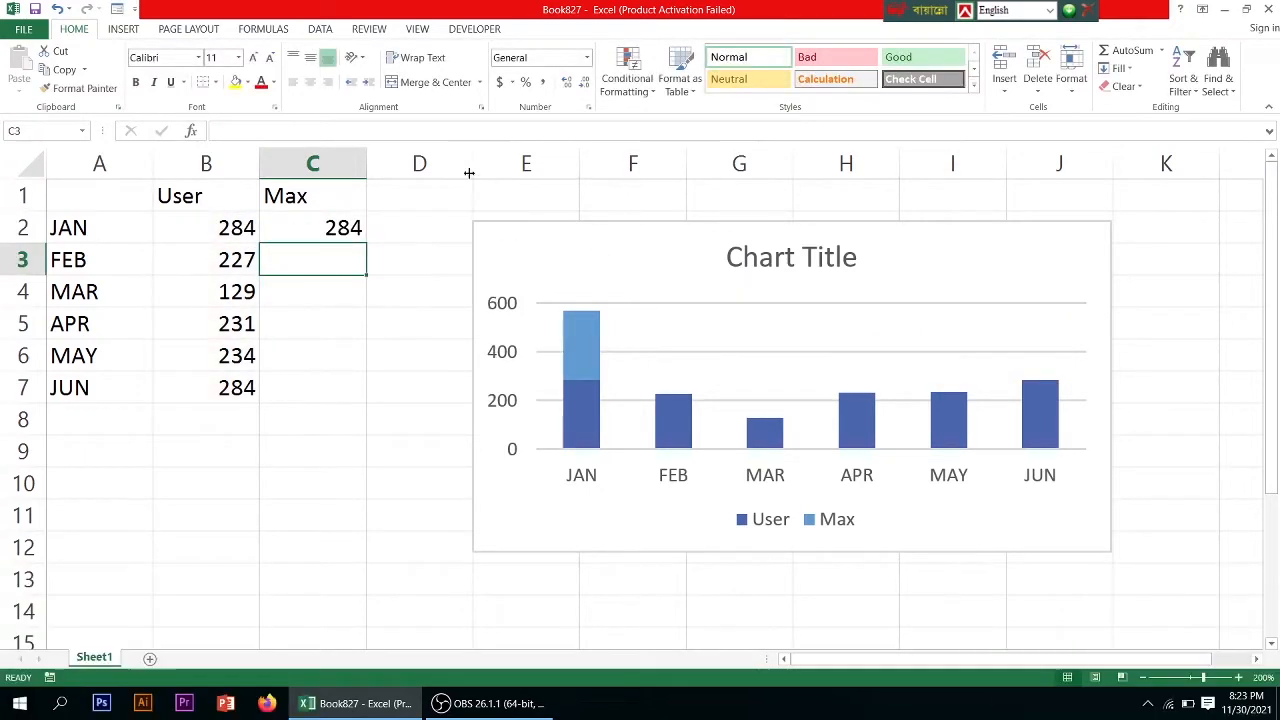
Step: Copy the C2 formula down the Max column through C7
click(330, 228)
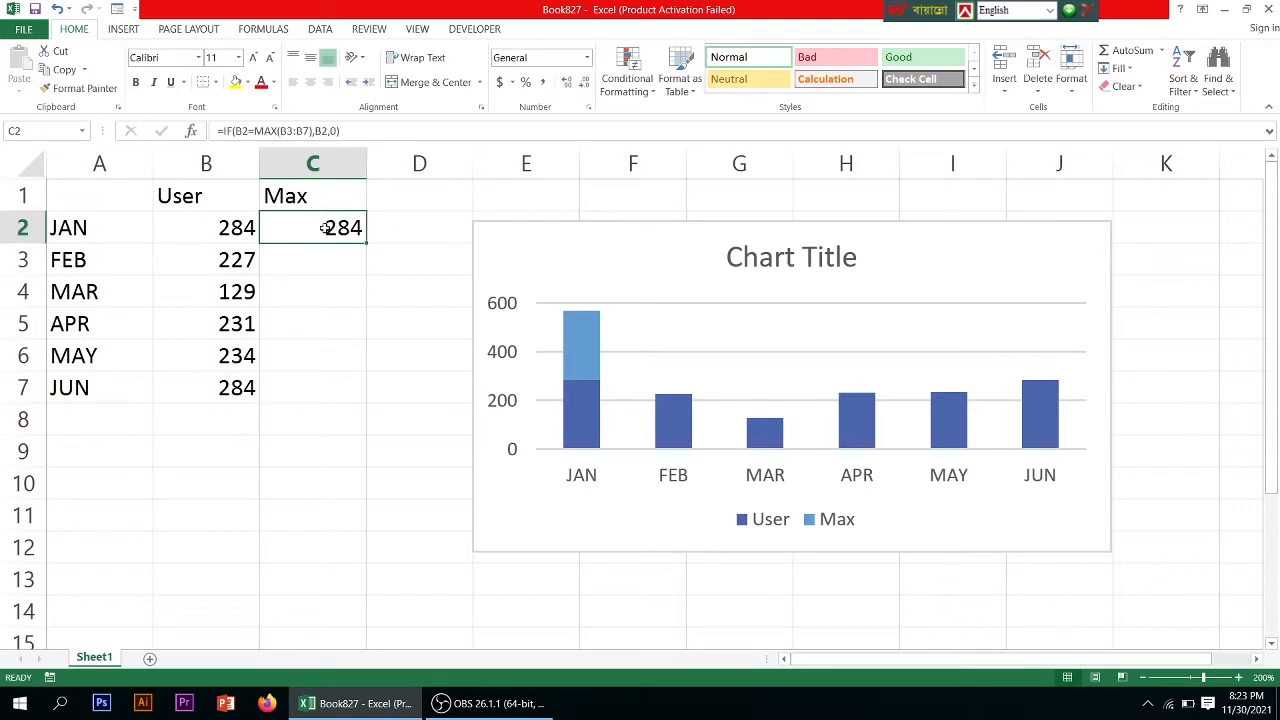
drag(365, 240, 348, 395)
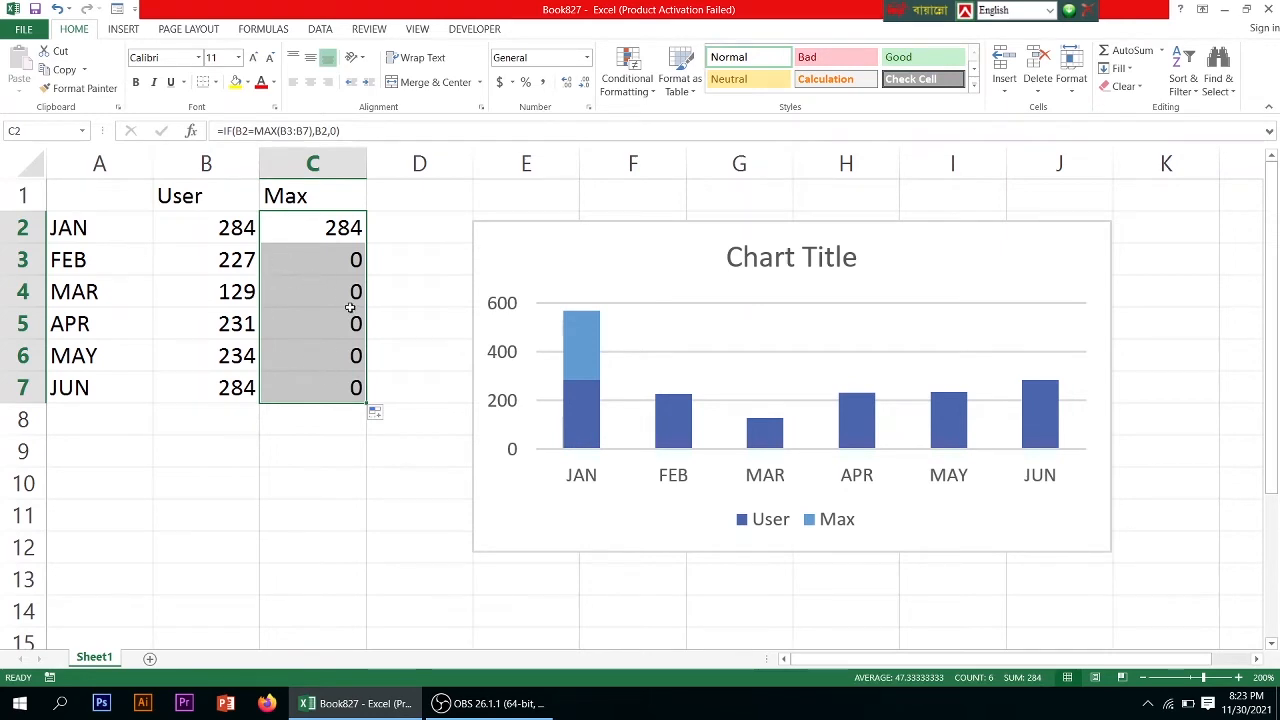
click(299, 269)
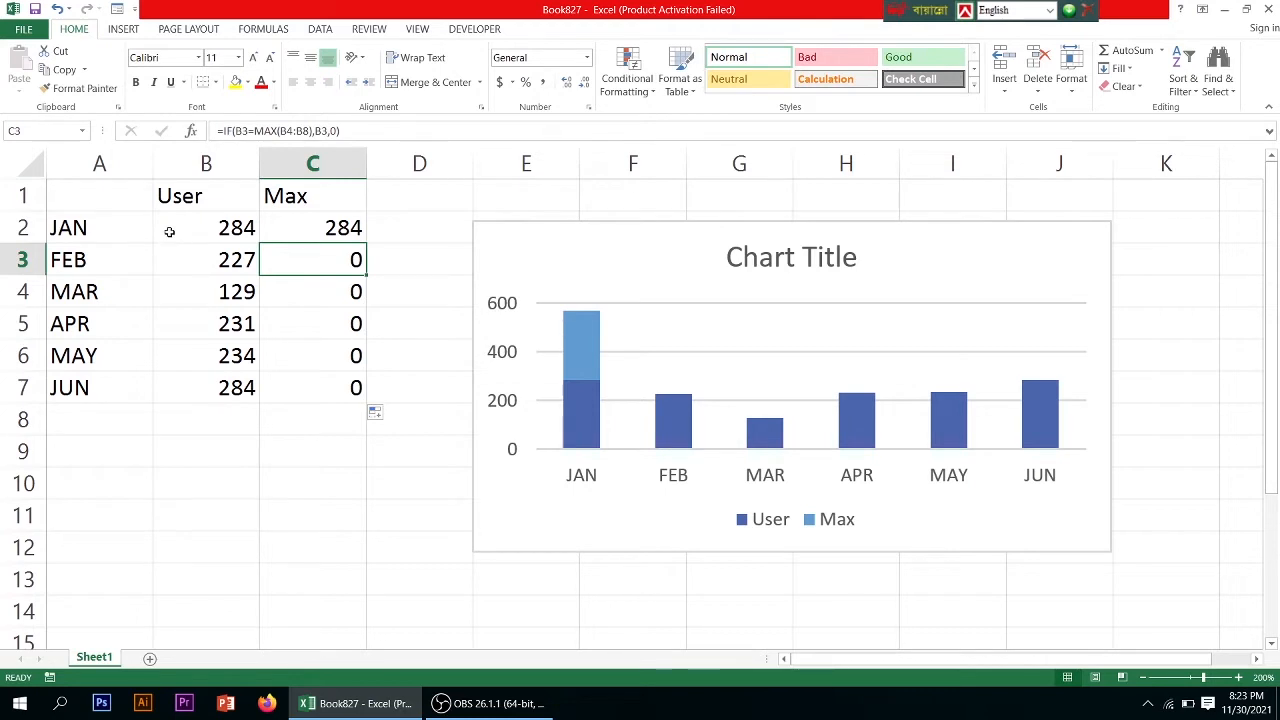
Step: Delete the existing chart and insert a 2-D stacked column chart based on the range A2:C7
drag(77, 225, 314, 376)
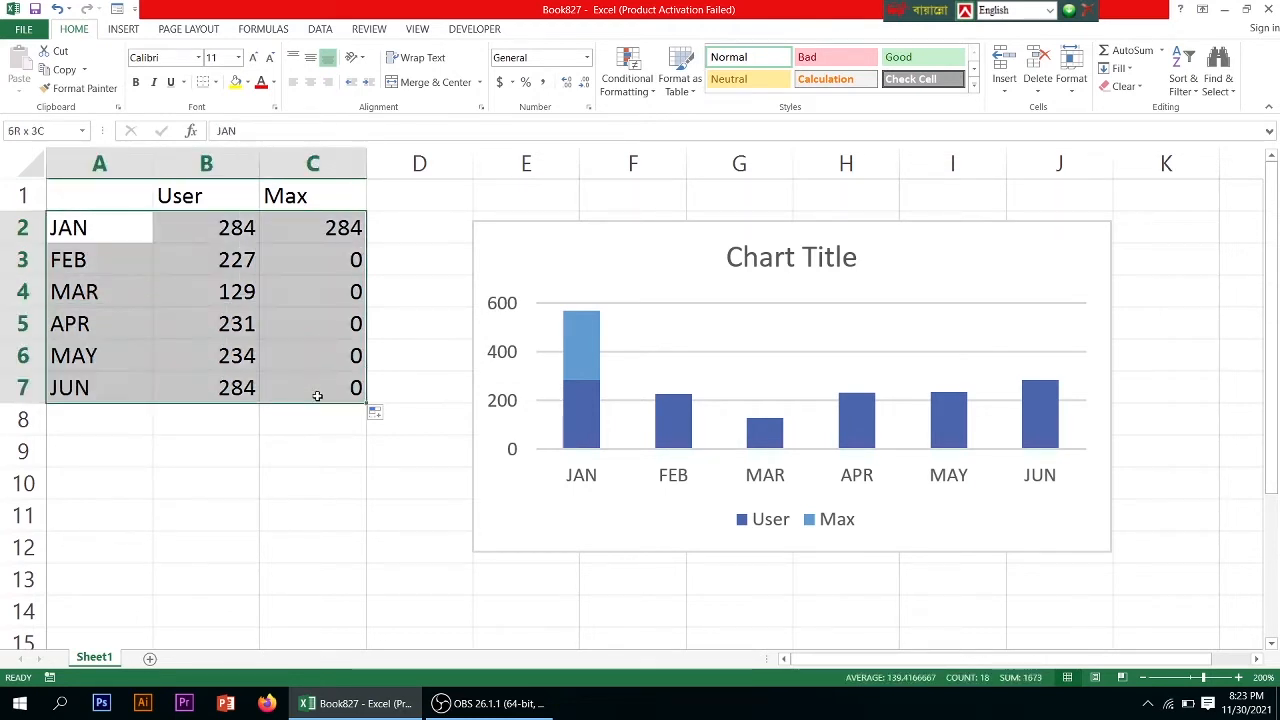
click(640, 246)
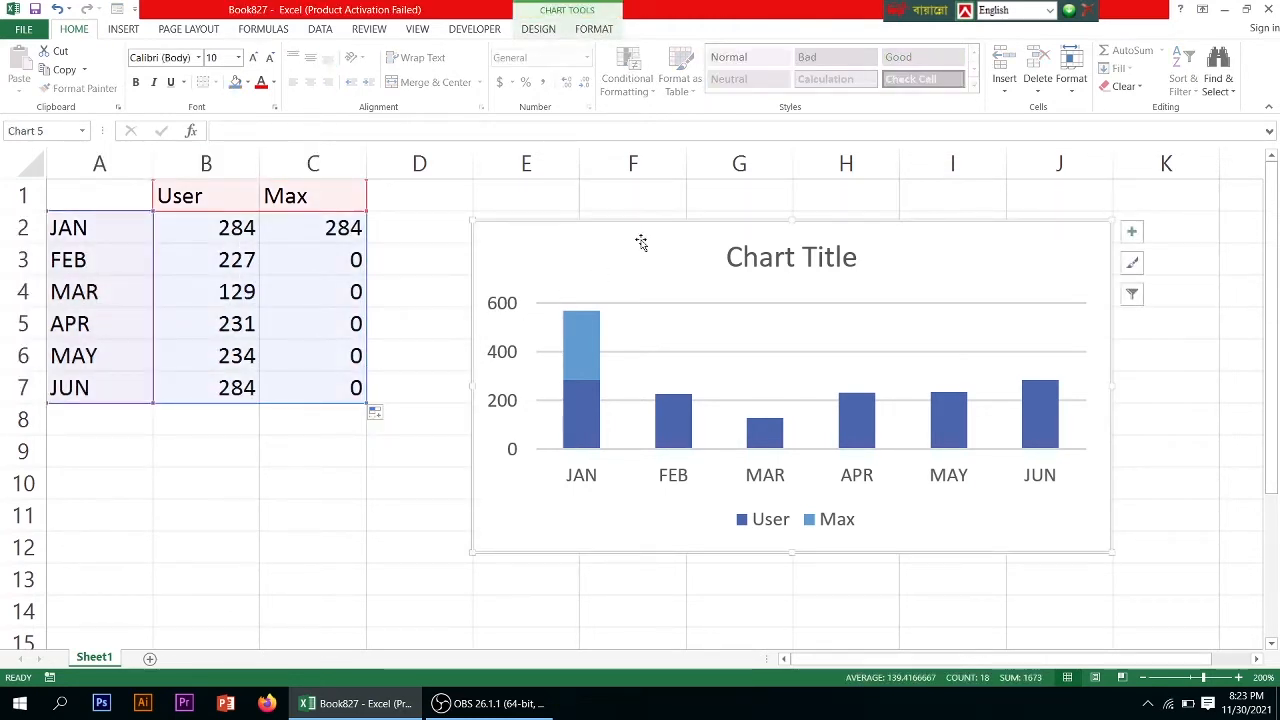
key(Delete)
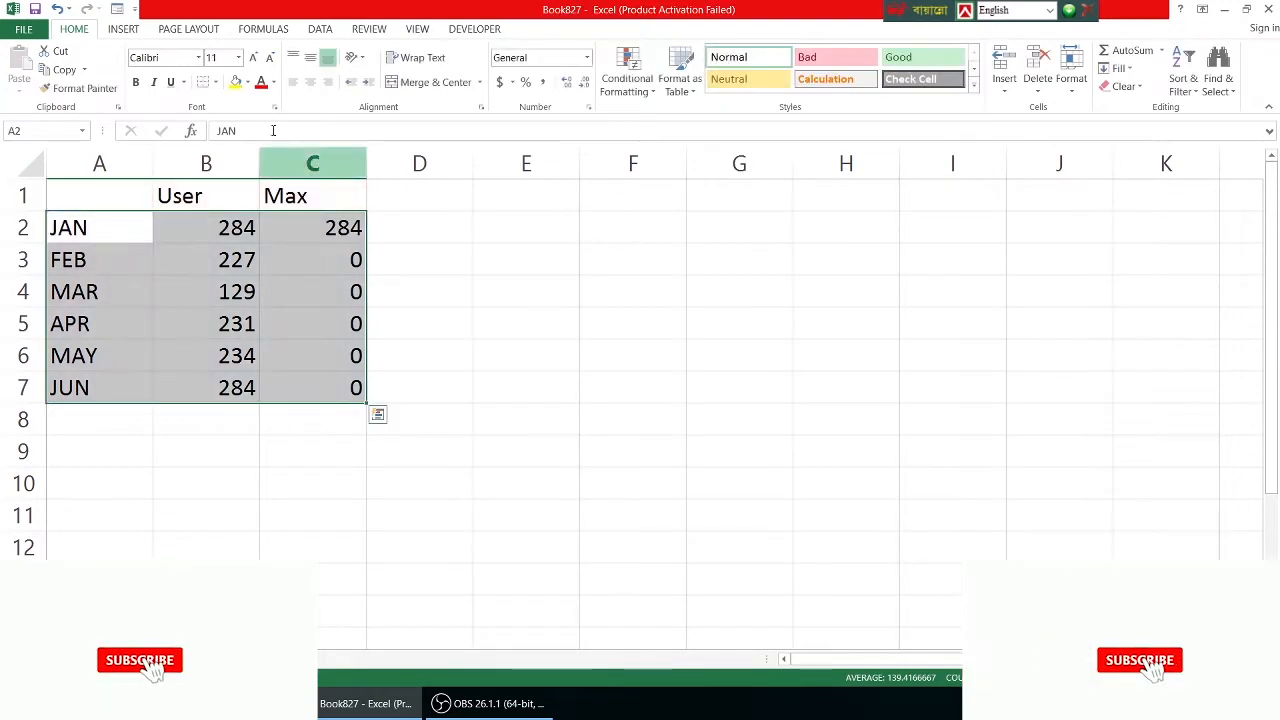
click(123, 28)
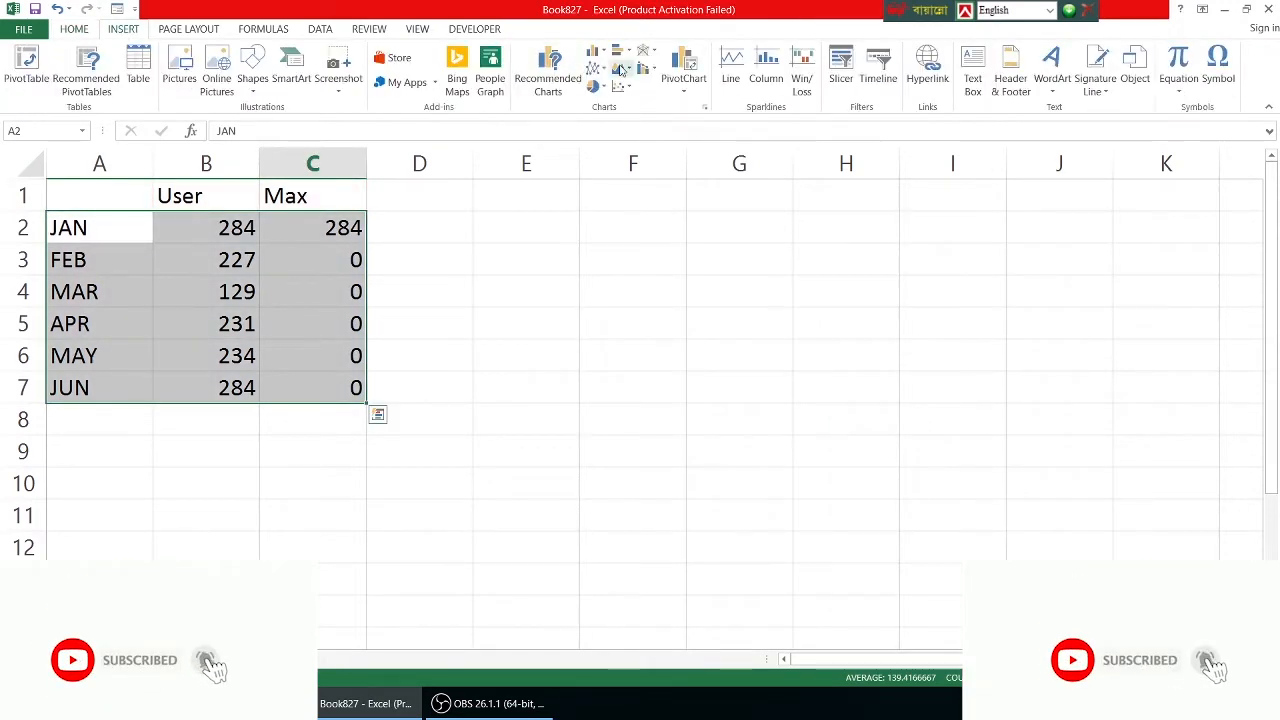
click(600, 56)
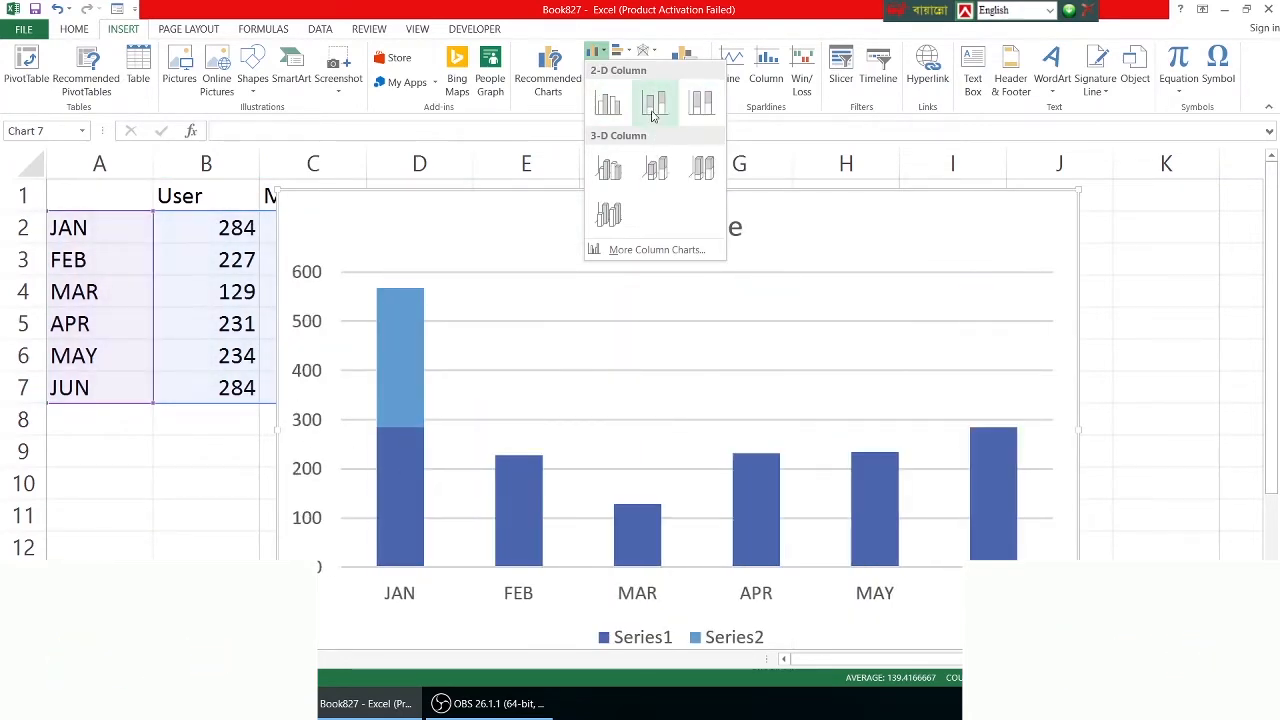
click(652, 116)
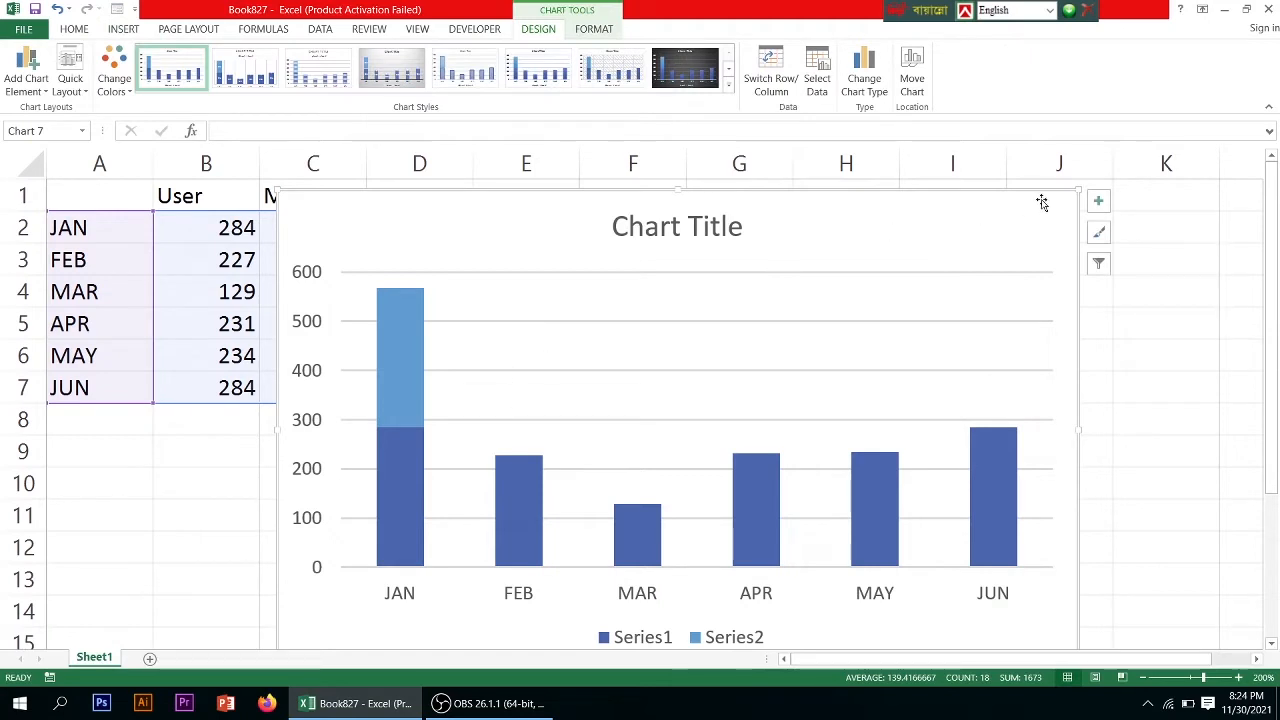
Step: Shrink the new chart and move it clear of the data table
drag(1075, 190, 962, 309)
mouse_move(760, 360)
mouse_down()
mouse_move(919, 275)
mouse_move(898, 262)
mouse_up()
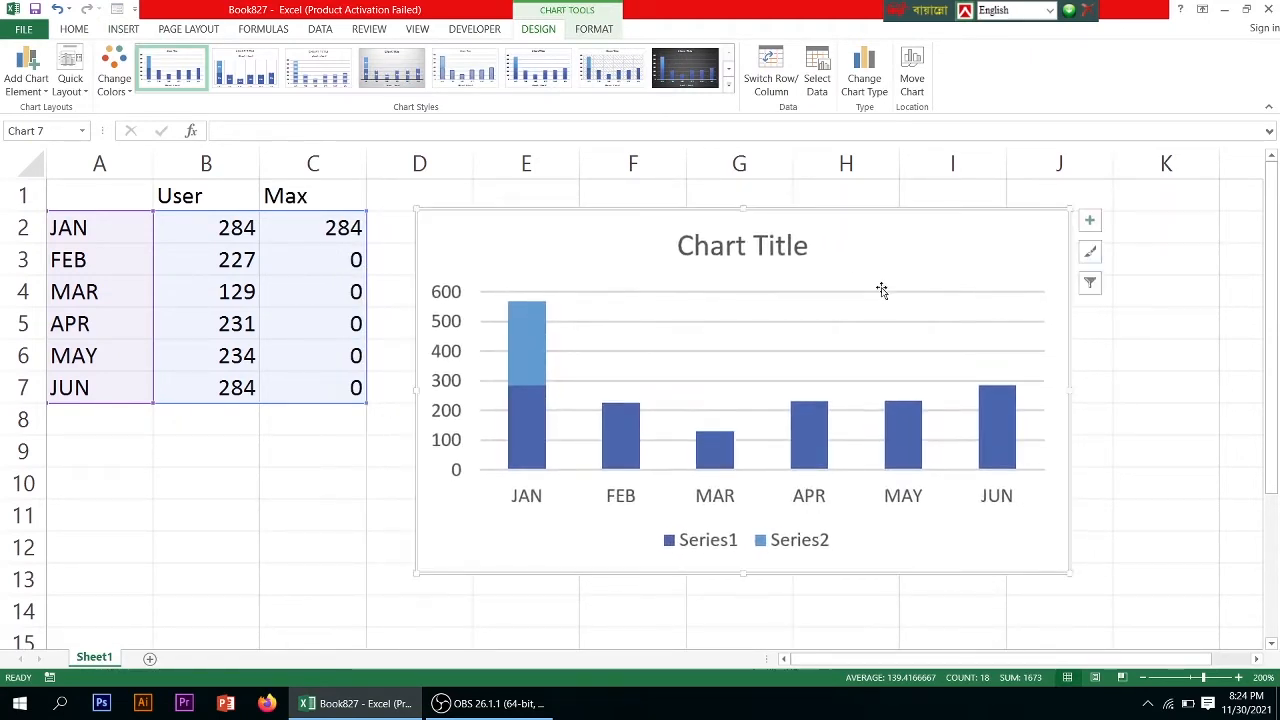
click(526, 336)
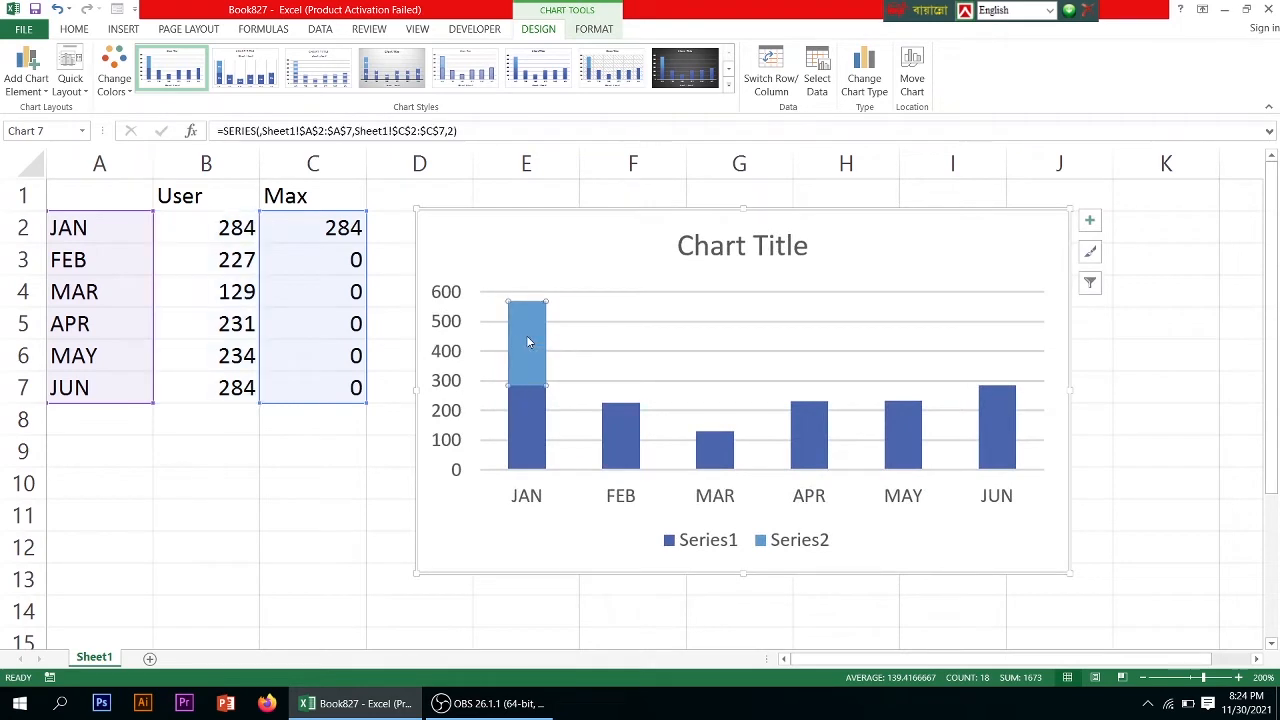
click(614, 414)
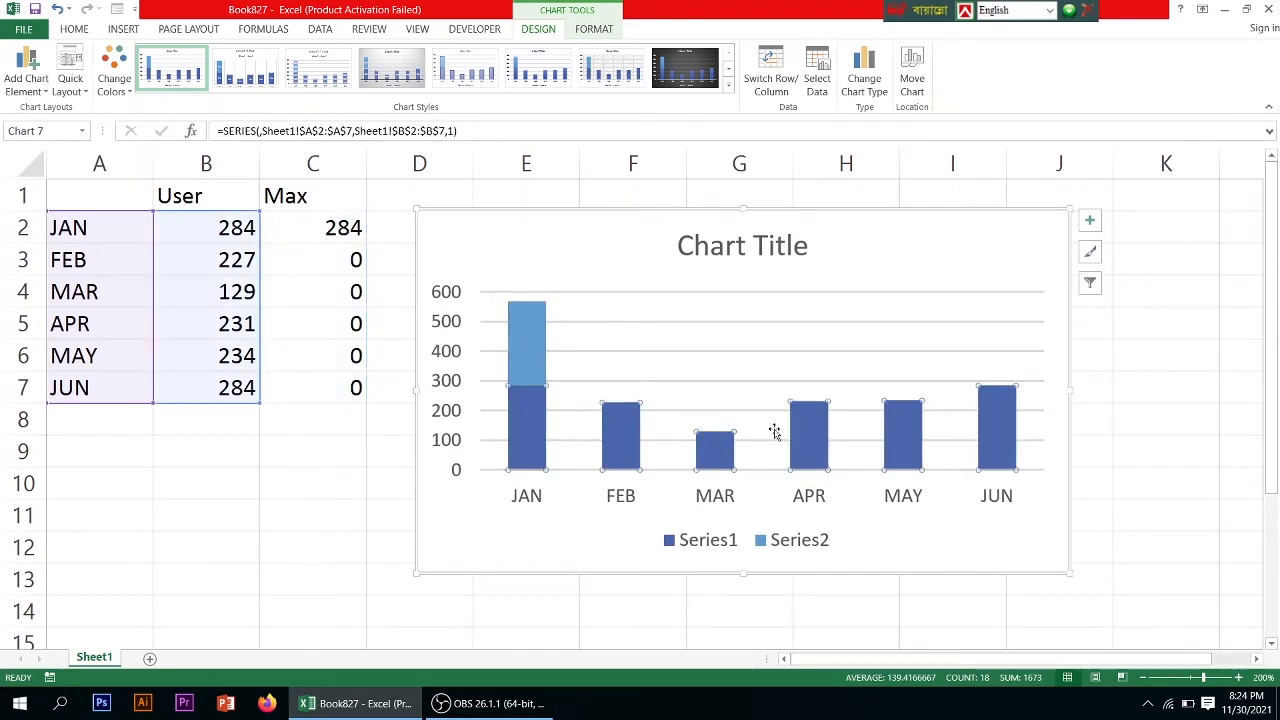
click(536, 344)
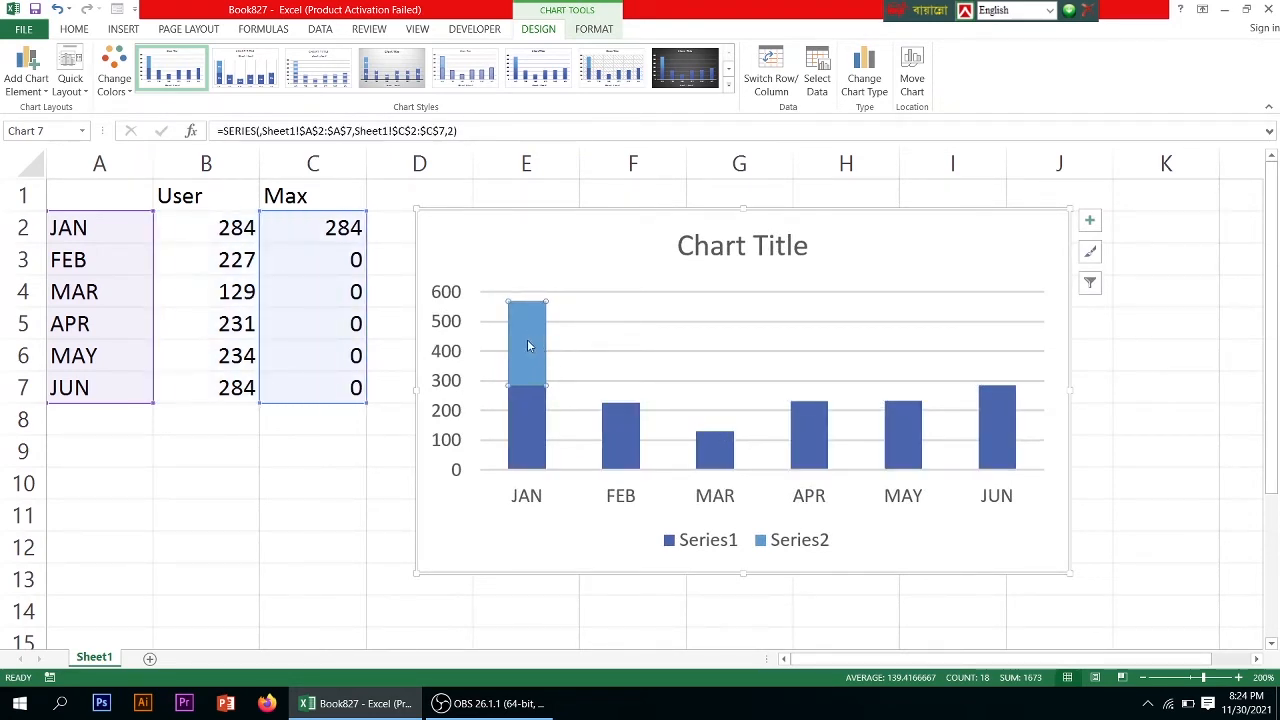
mouse_move(538, 336)
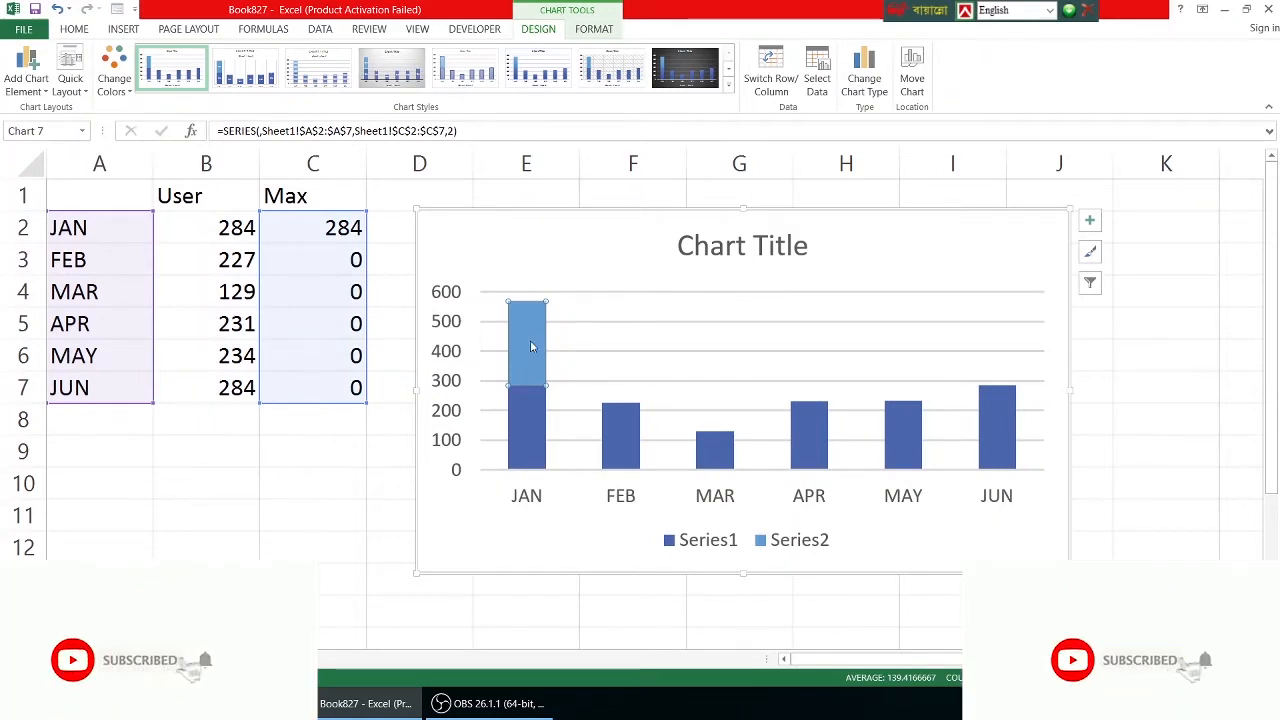
click(676, 288)
click(678, 303)
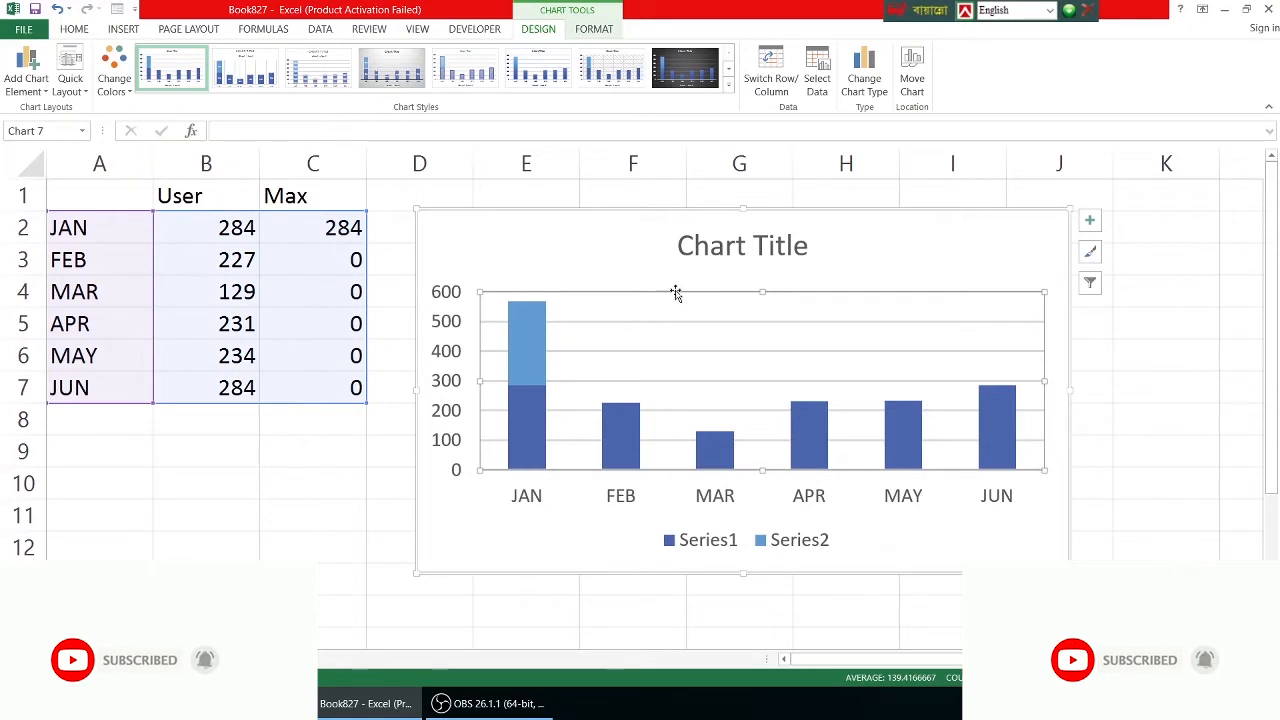
Step: Add a third data series to the chart, taking its name from C2 and its values from C3:C7
right_click(650, 258)
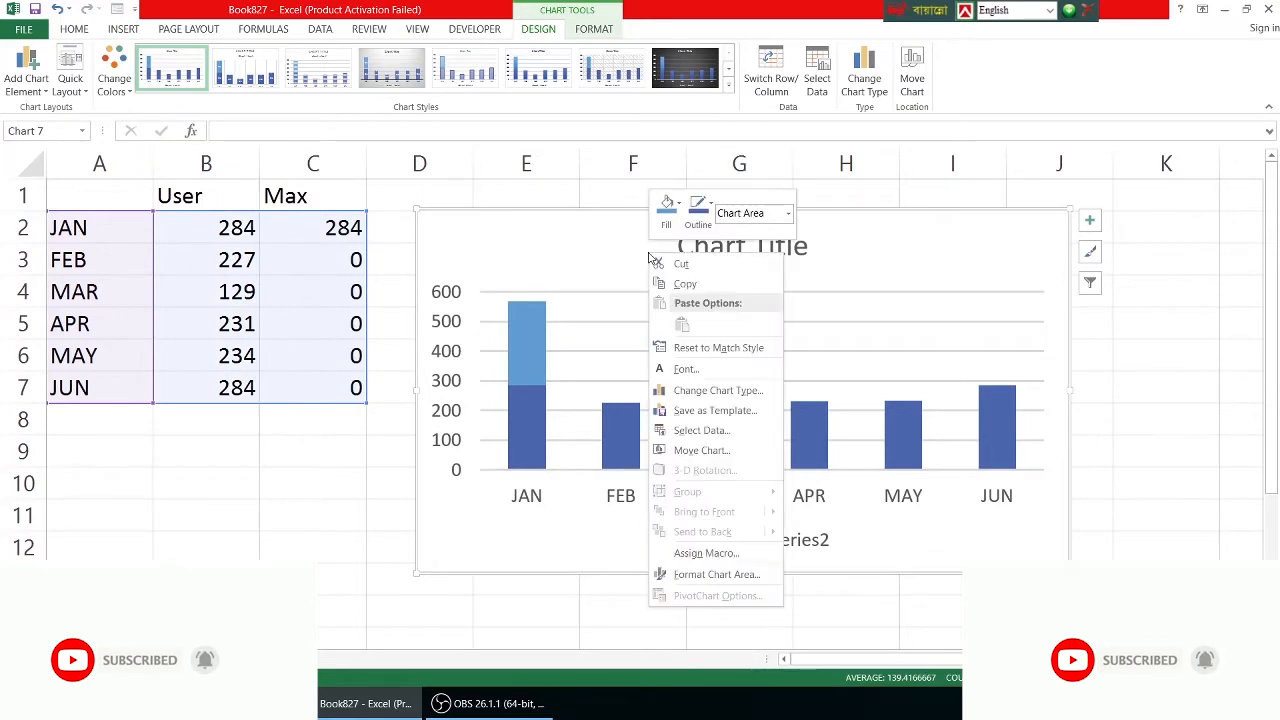
click(692, 431)
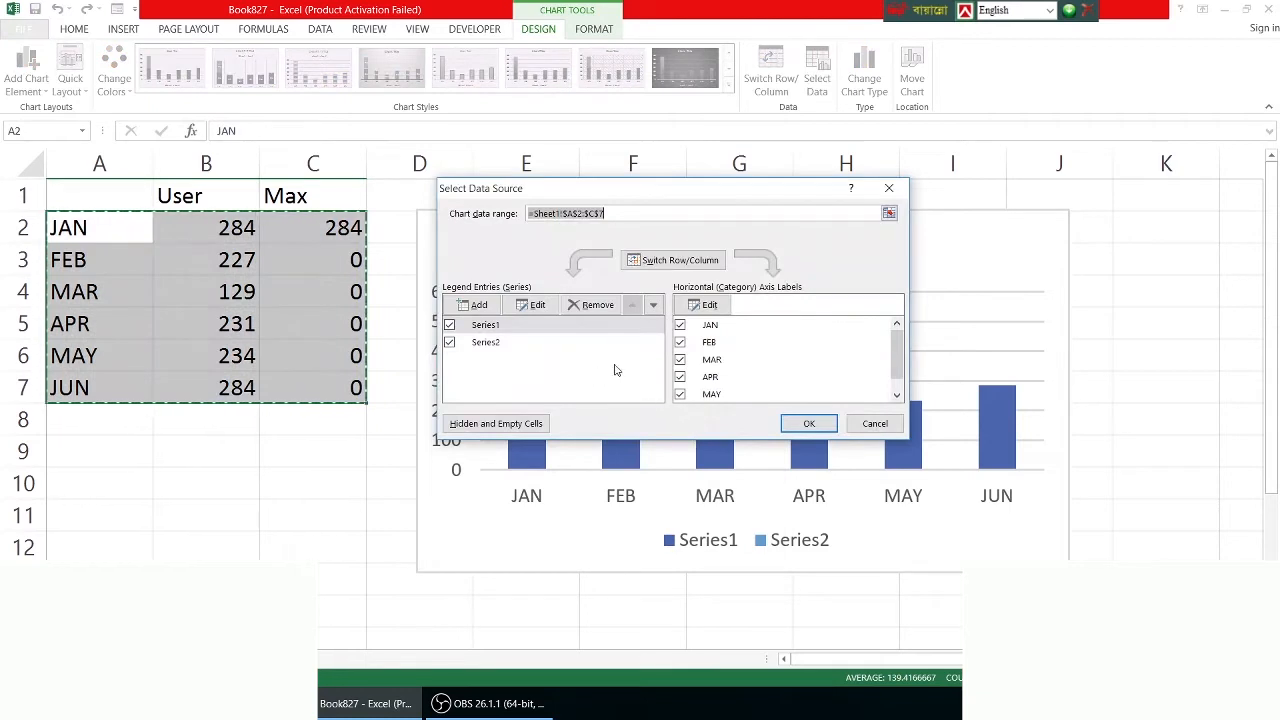
click(474, 305)
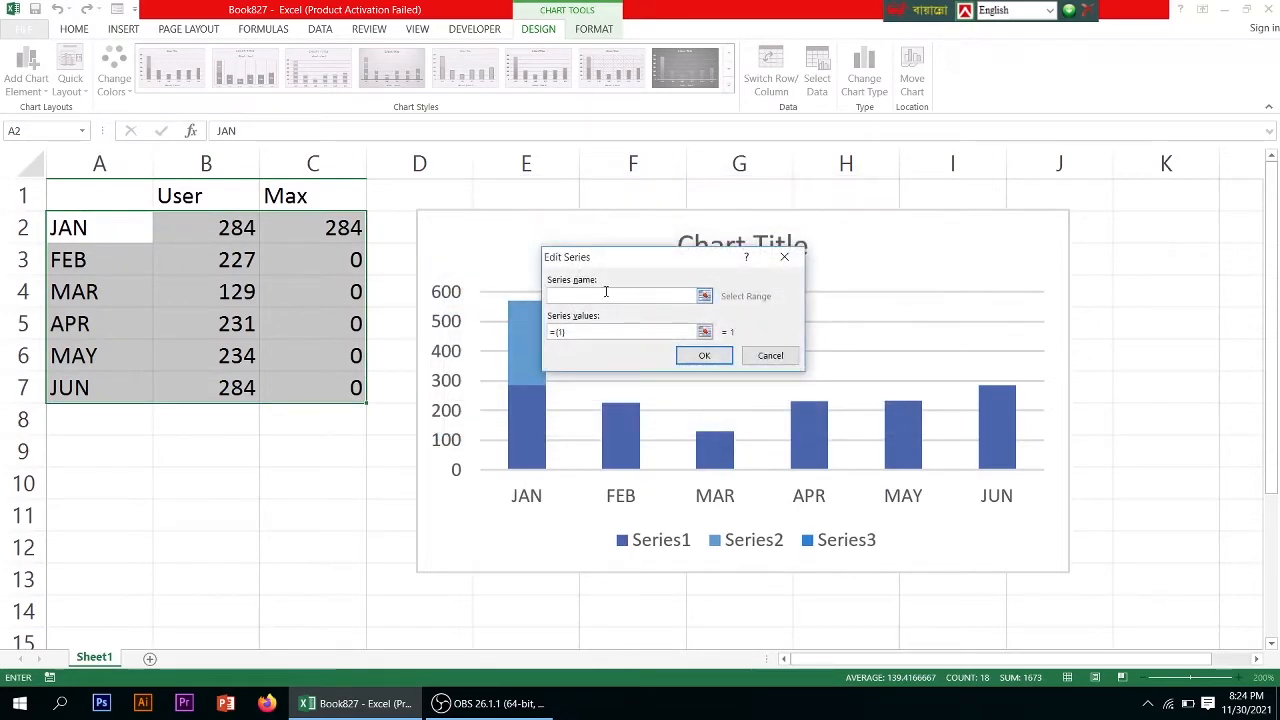
click(337, 228)
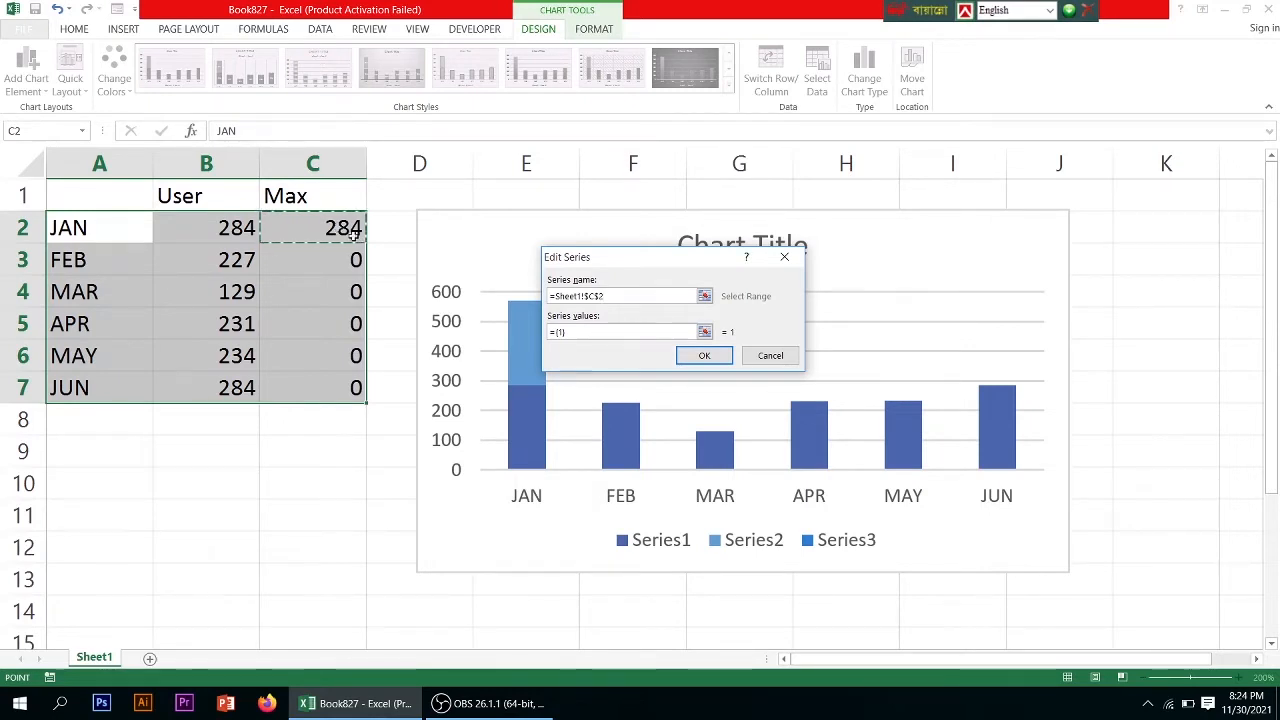
click(579, 331)
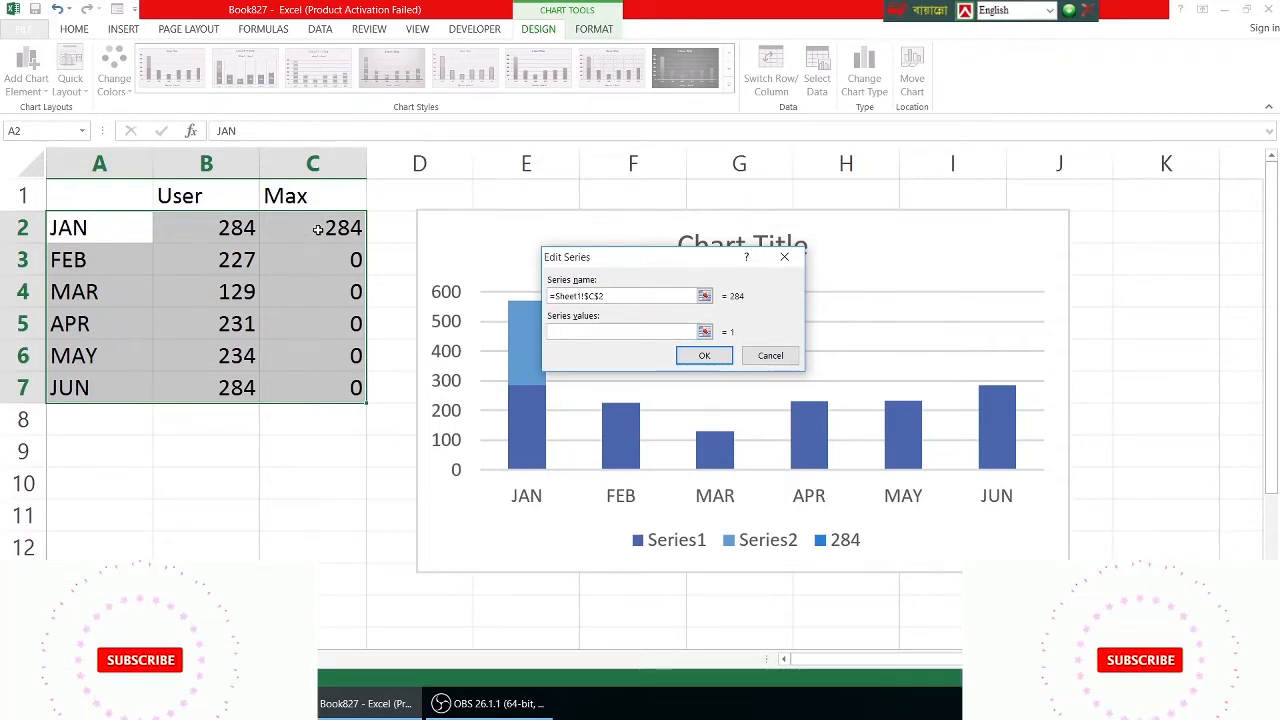
click(317, 260)
drag(317, 260, 317, 386)
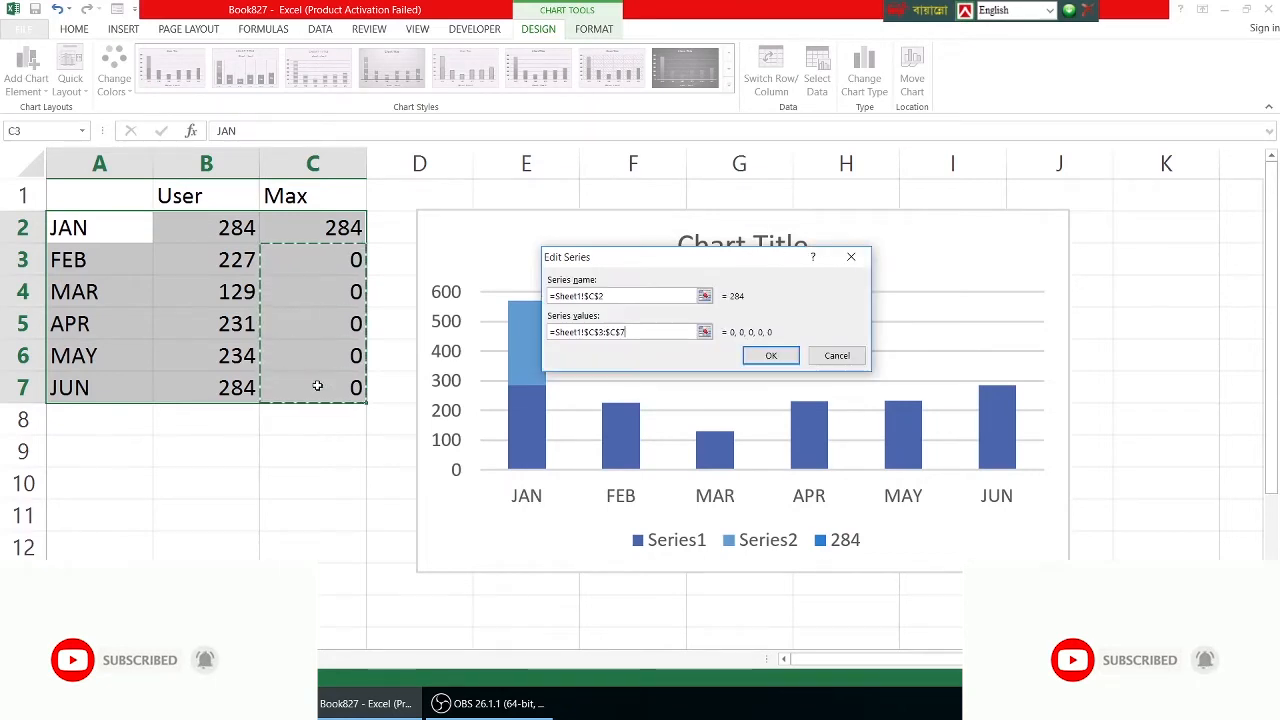
click(771, 356)
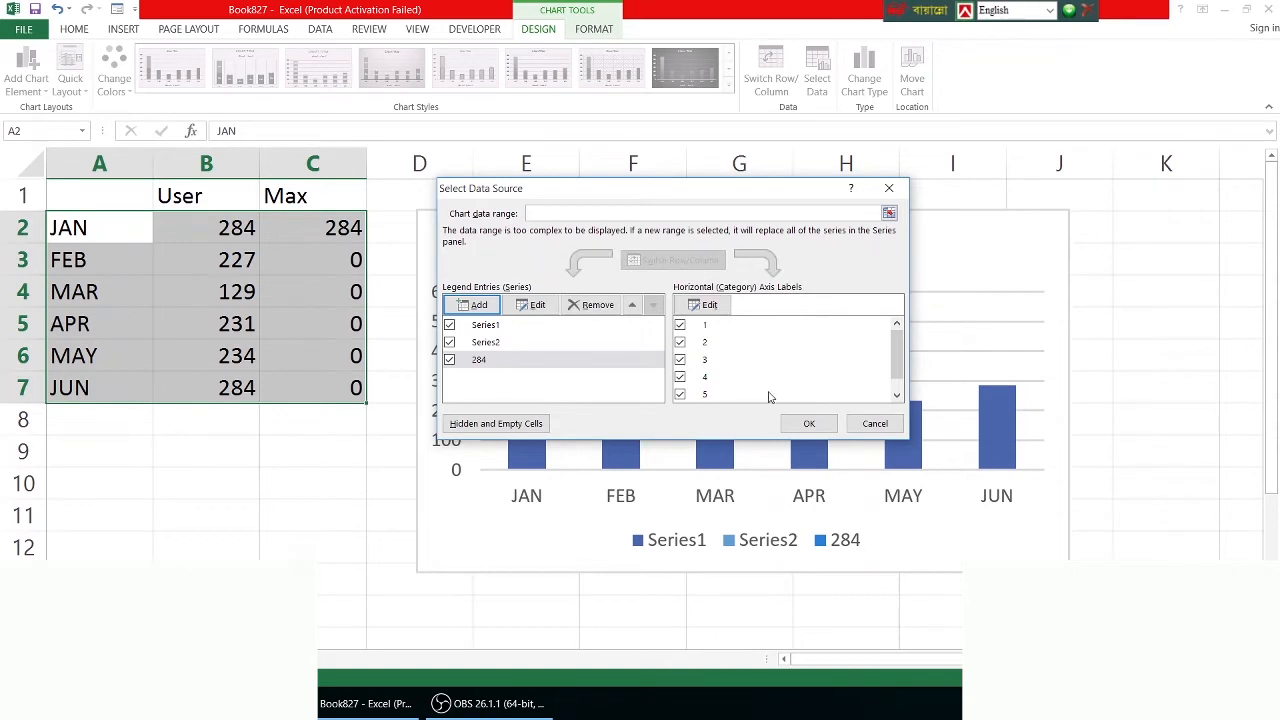
click(806, 425)
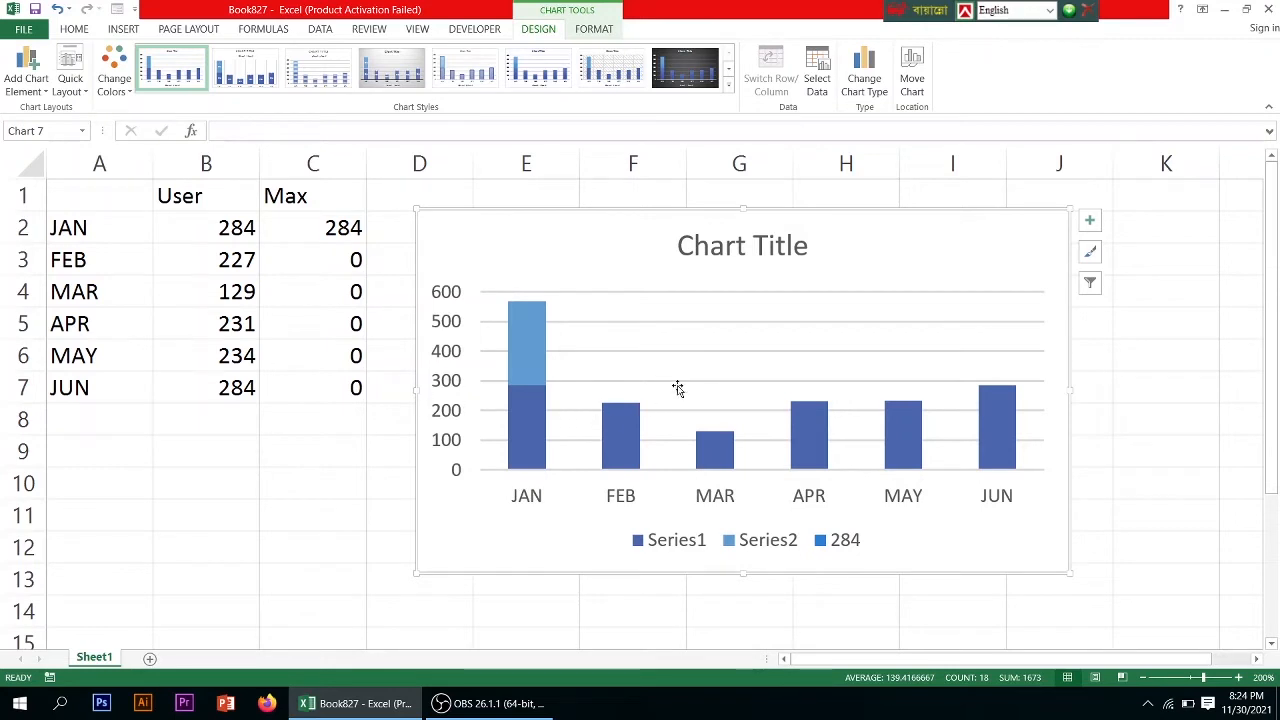
Step: Move the plot area up slightly inside the chart, closer to the chart title
click(752, 290)
drag(752, 290, 752, 290)
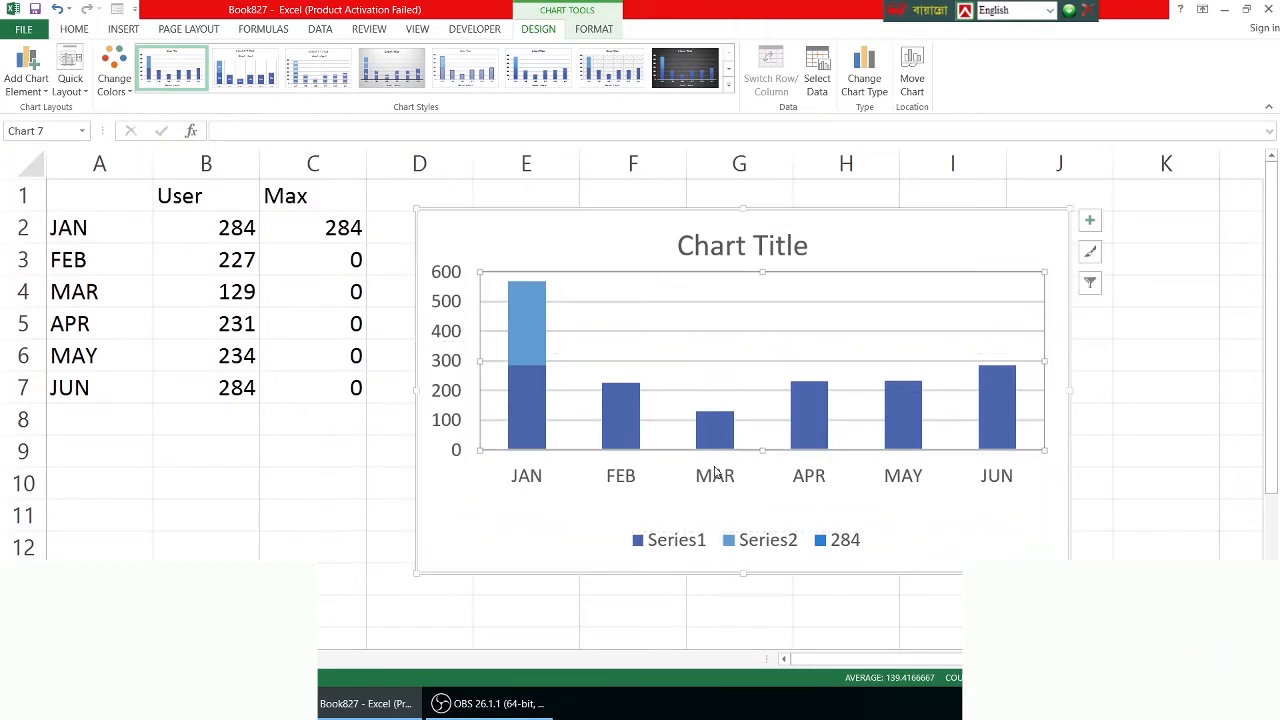
Step: Copy the whole chart and paste the duplicate lower on the sheet, starting at cell F22
scroll(715, 475, down, 4)
scroll(723, 434, up, 4)
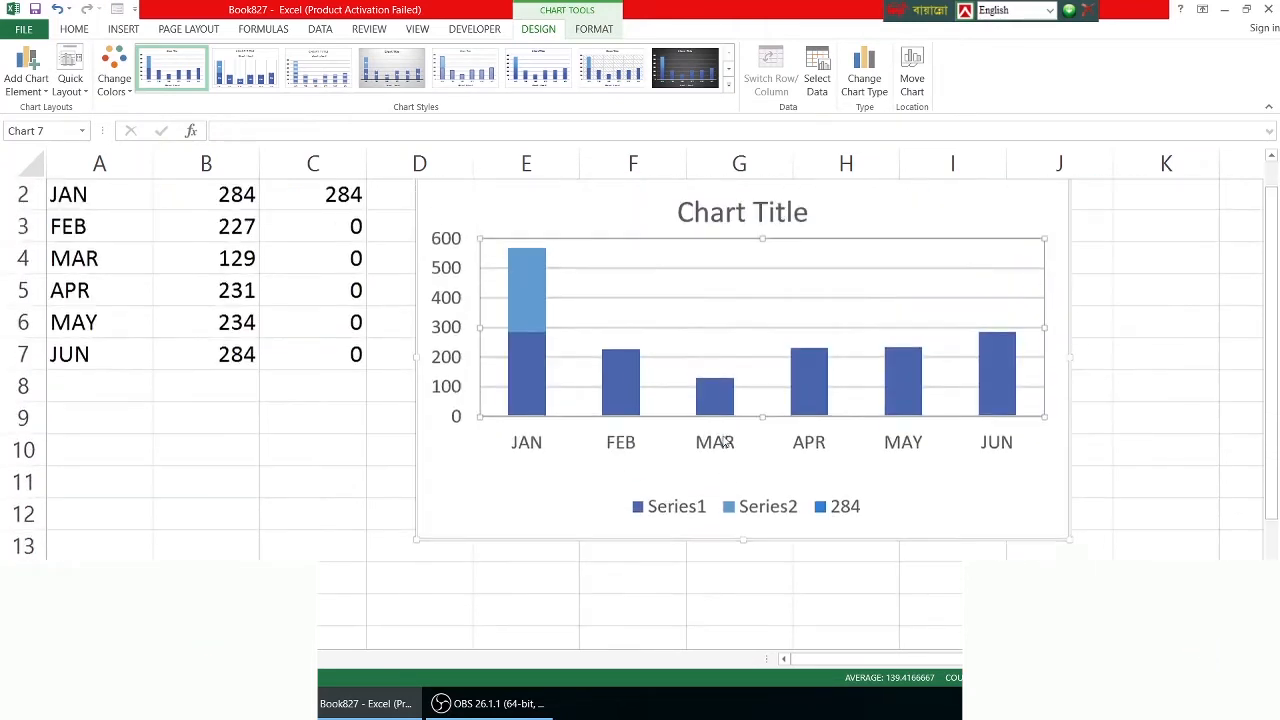
scroll(718, 435, down, 4)
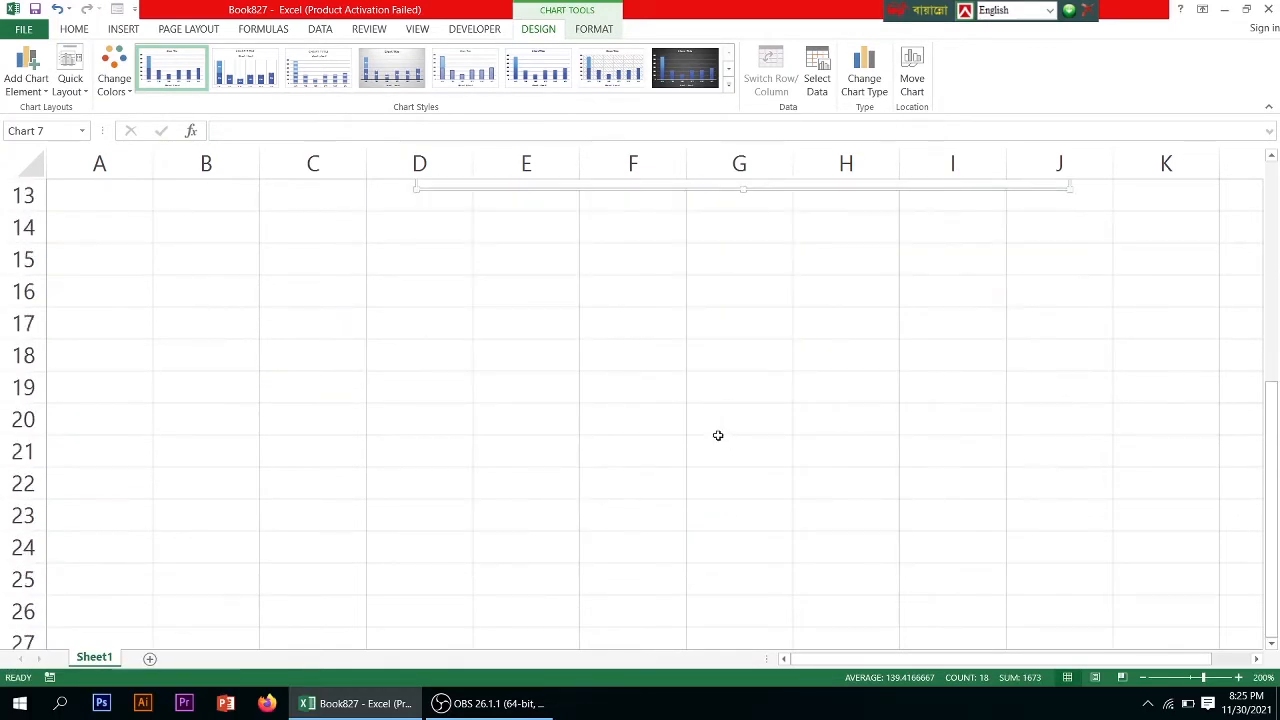
click(592, 414)
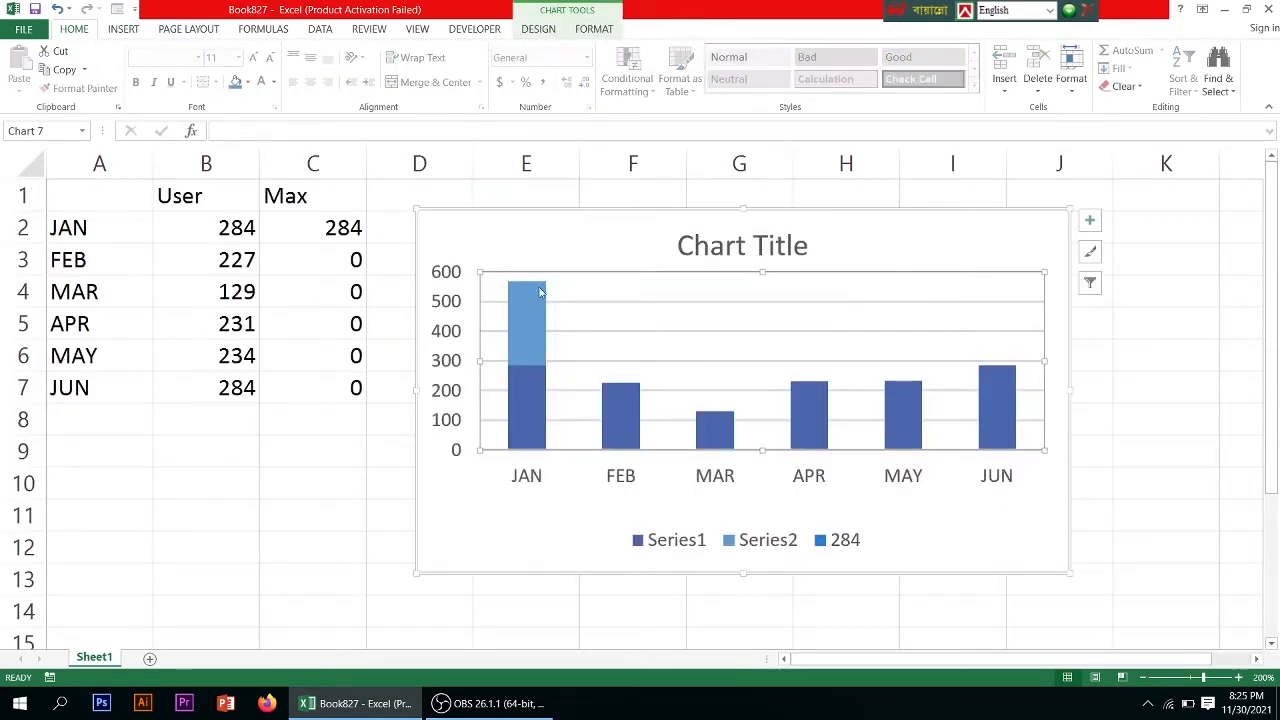
click(492, 212)
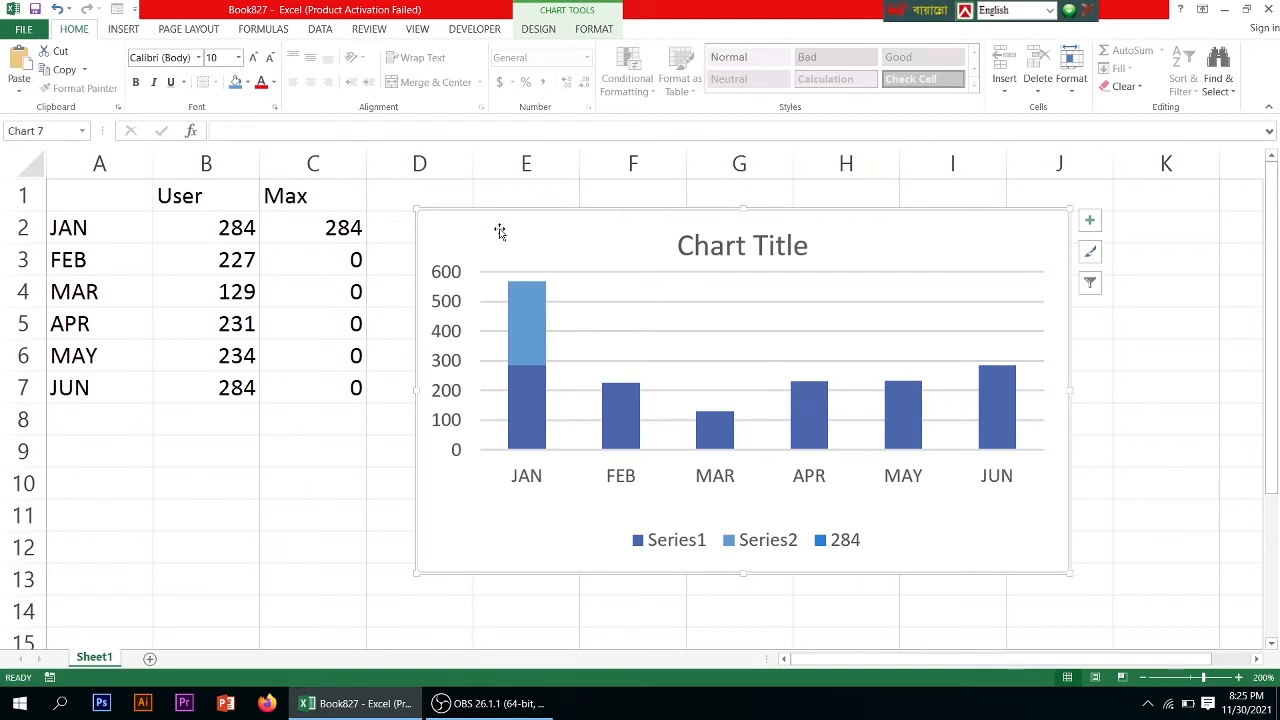
scroll(500, 232, down, 5)
click(650, 388)
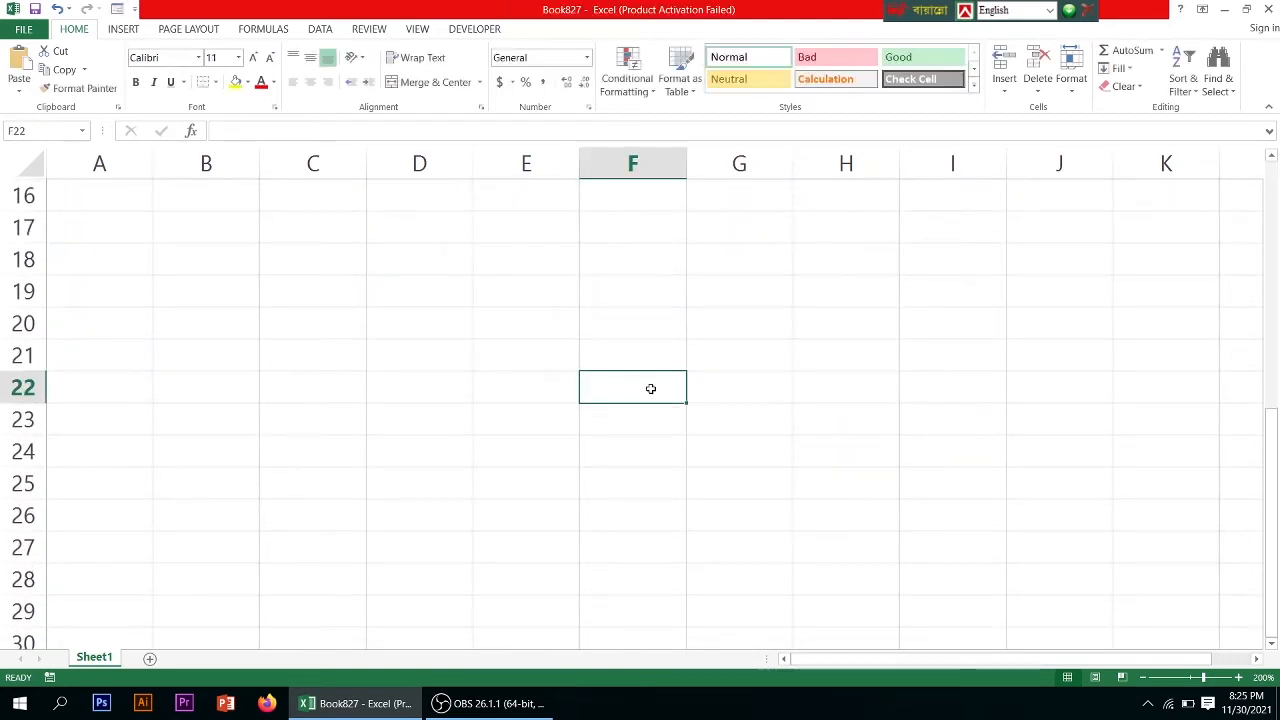
key(ctrl+v)
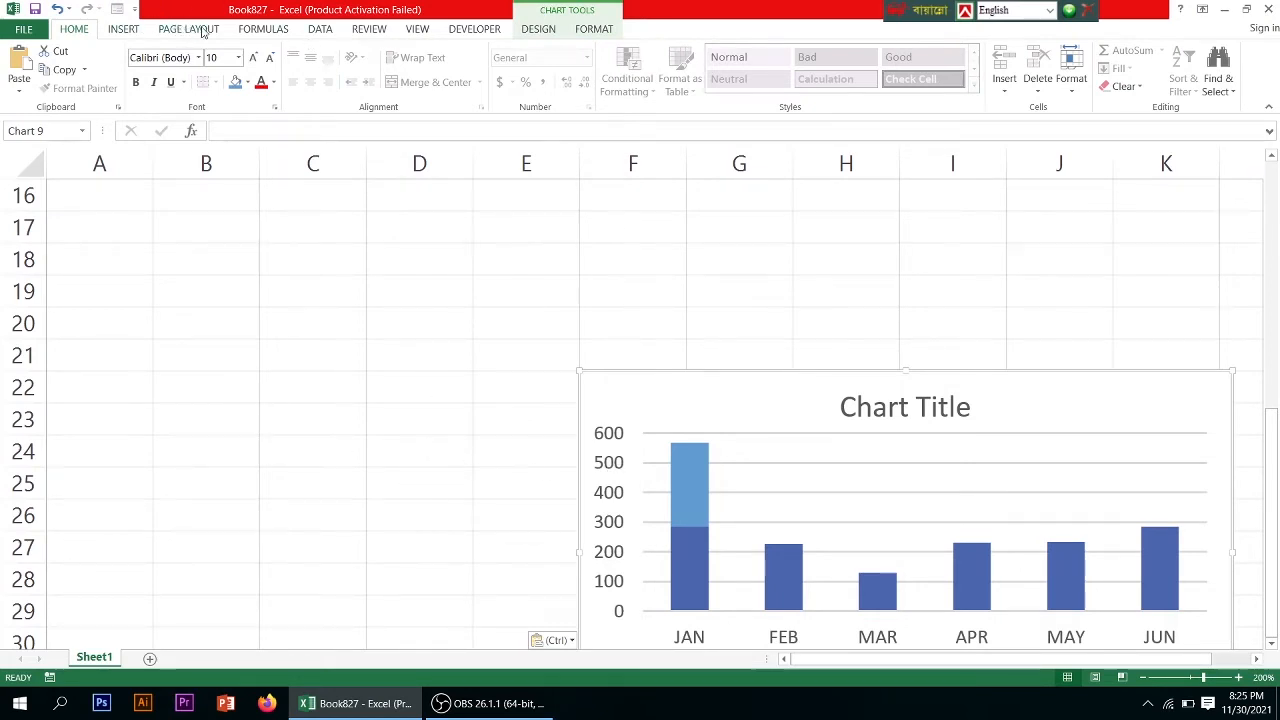
Step: Insert a Flowchart: Stored Data shape on the empty cells beside the duplicate chart, about 0.6" high and 0.77" wide
click(123, 28)
click(253, 76)
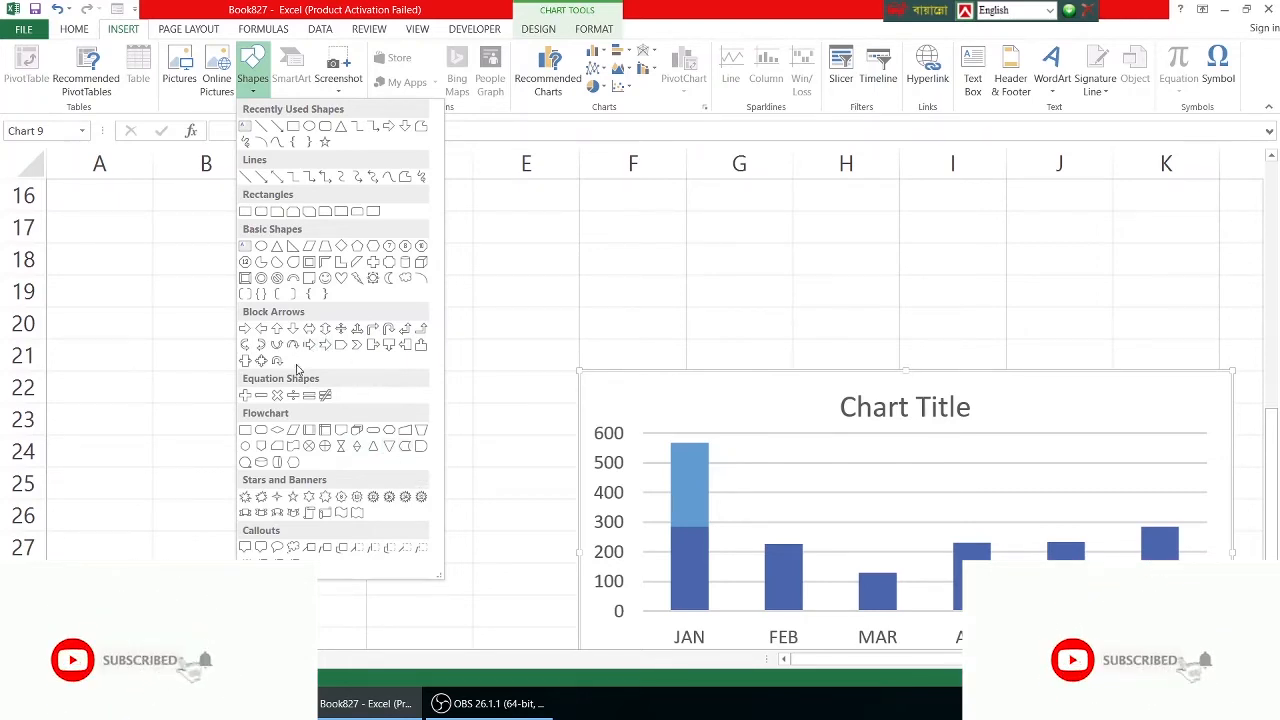
click(404, 450)
drag(233, 362, 371, 460)
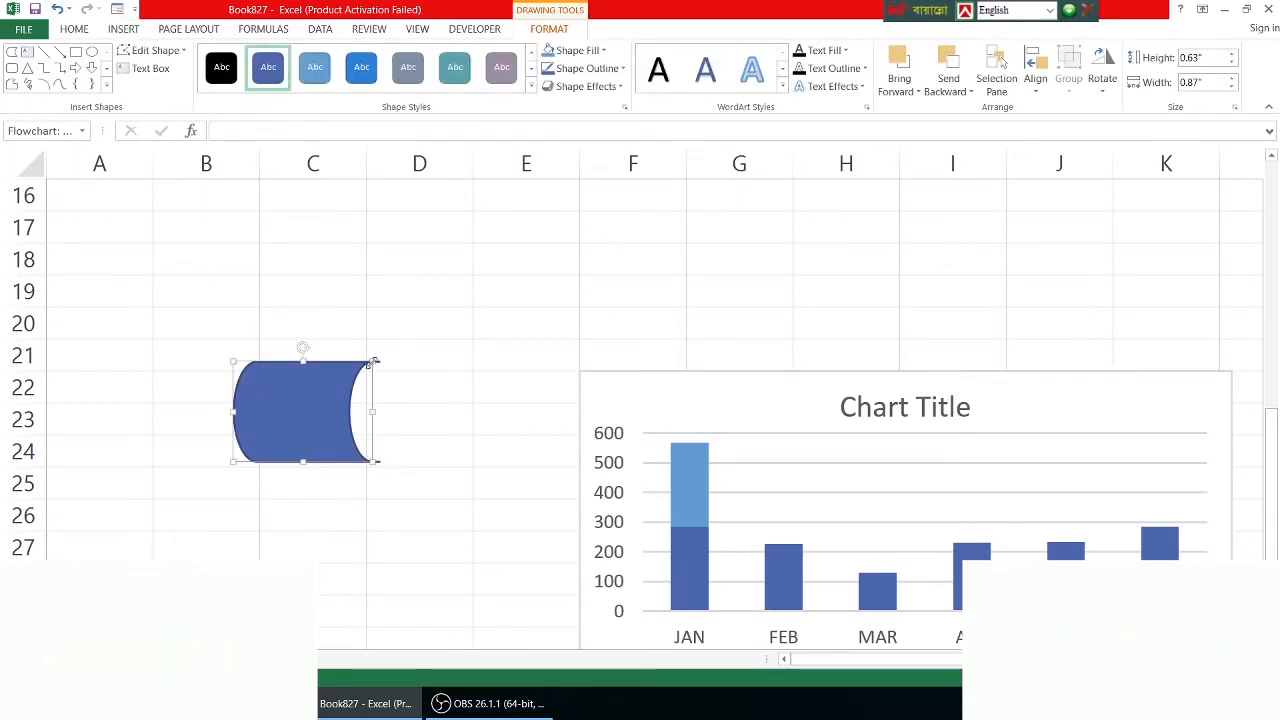
drag(372, 362, 363, 365)
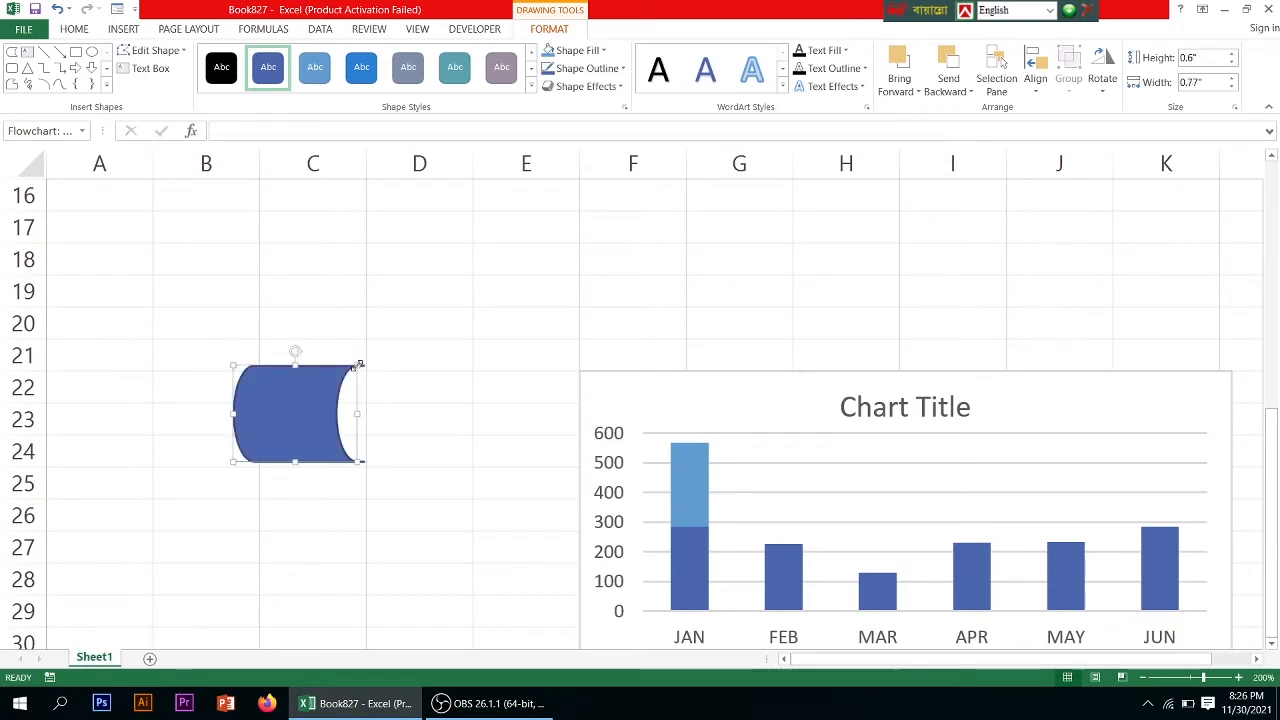
Step: Rotate the flowchart shape 90° clockwise so its rounded side faces up, and shrink it to about 0.46" by 0.54"
click(299, 343)
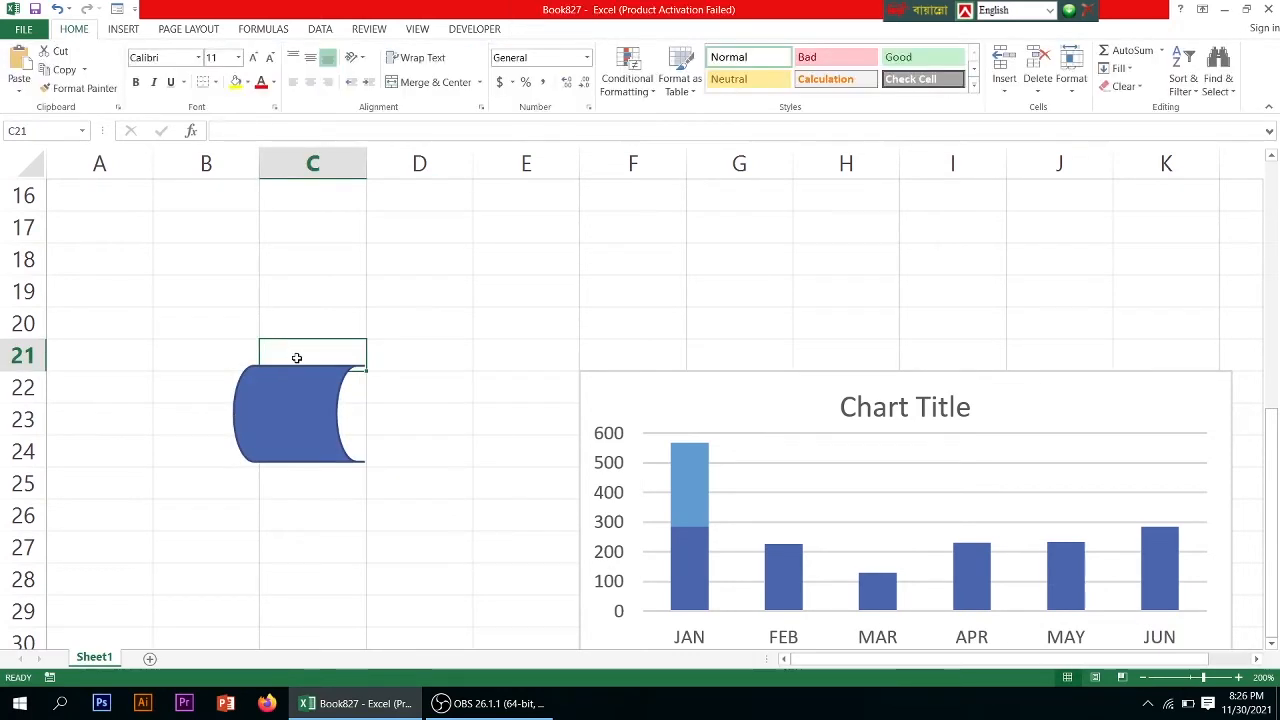
click(300, 390)
drag(294, 353, 320, 414)
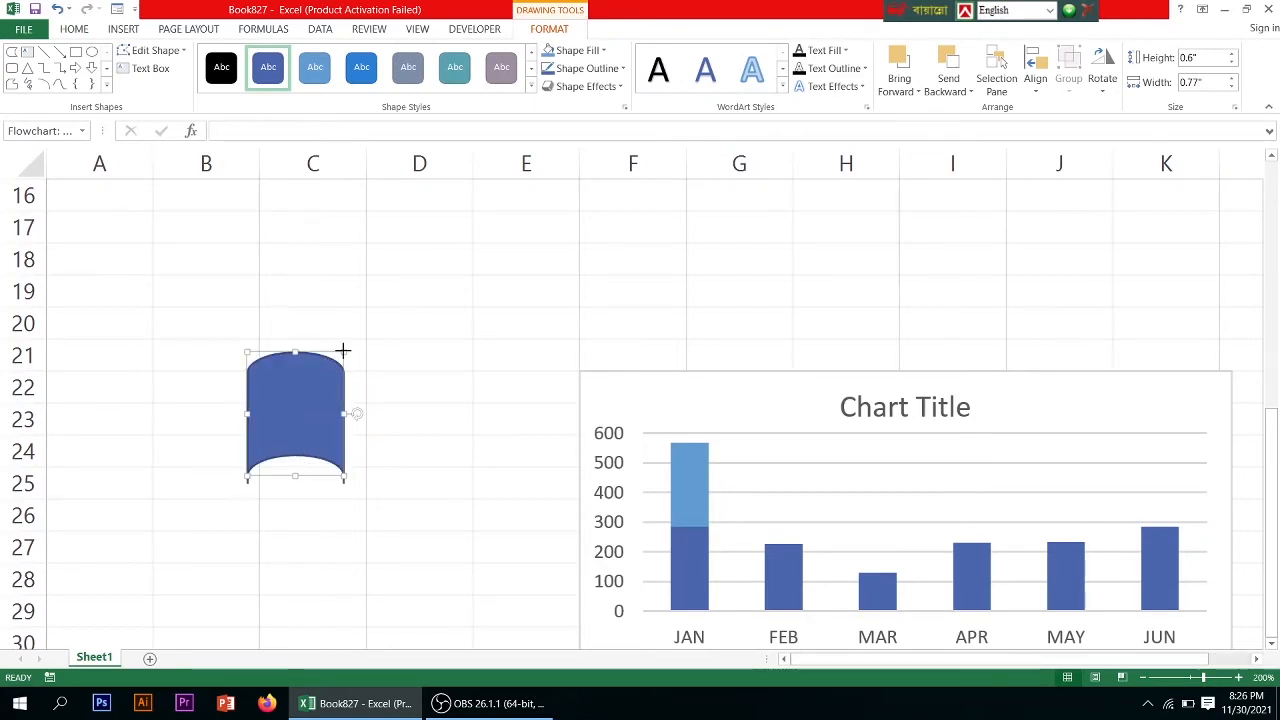
drag(343, 352, 320, 389)
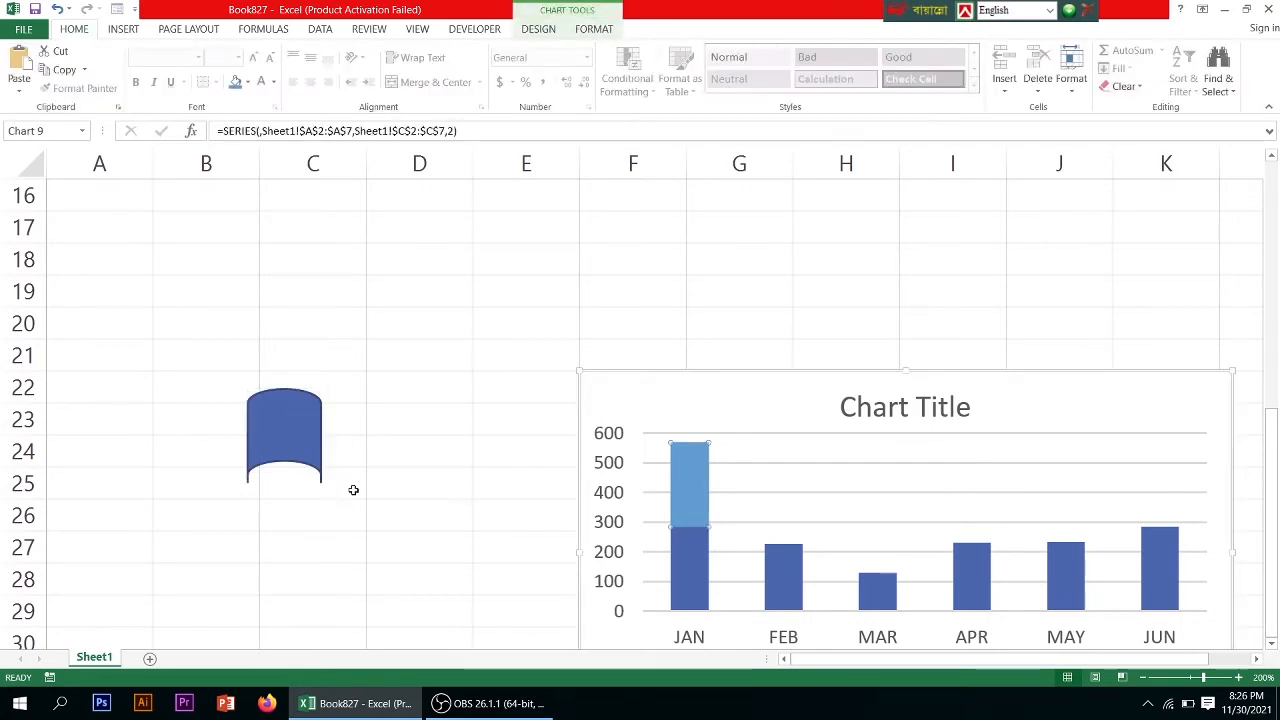
Step: Fill the flowchart shape with yellow and remove its outline
click(293, 440)
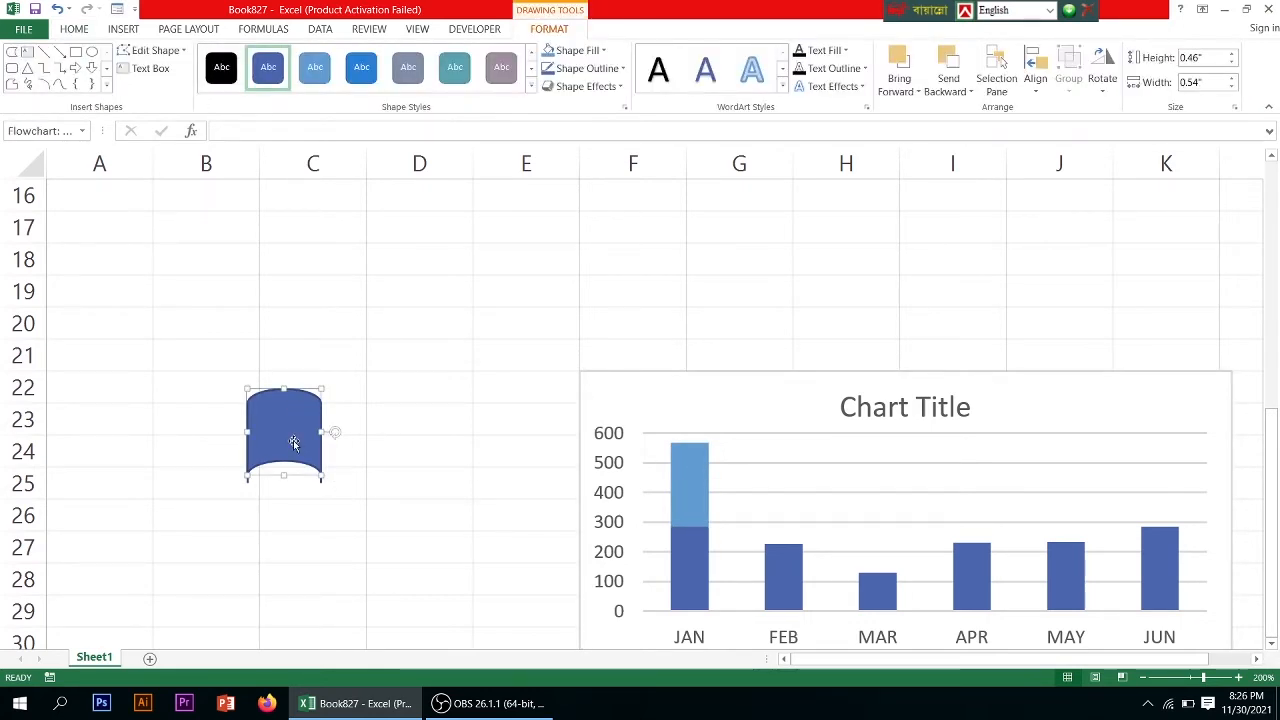
click(681, 490)
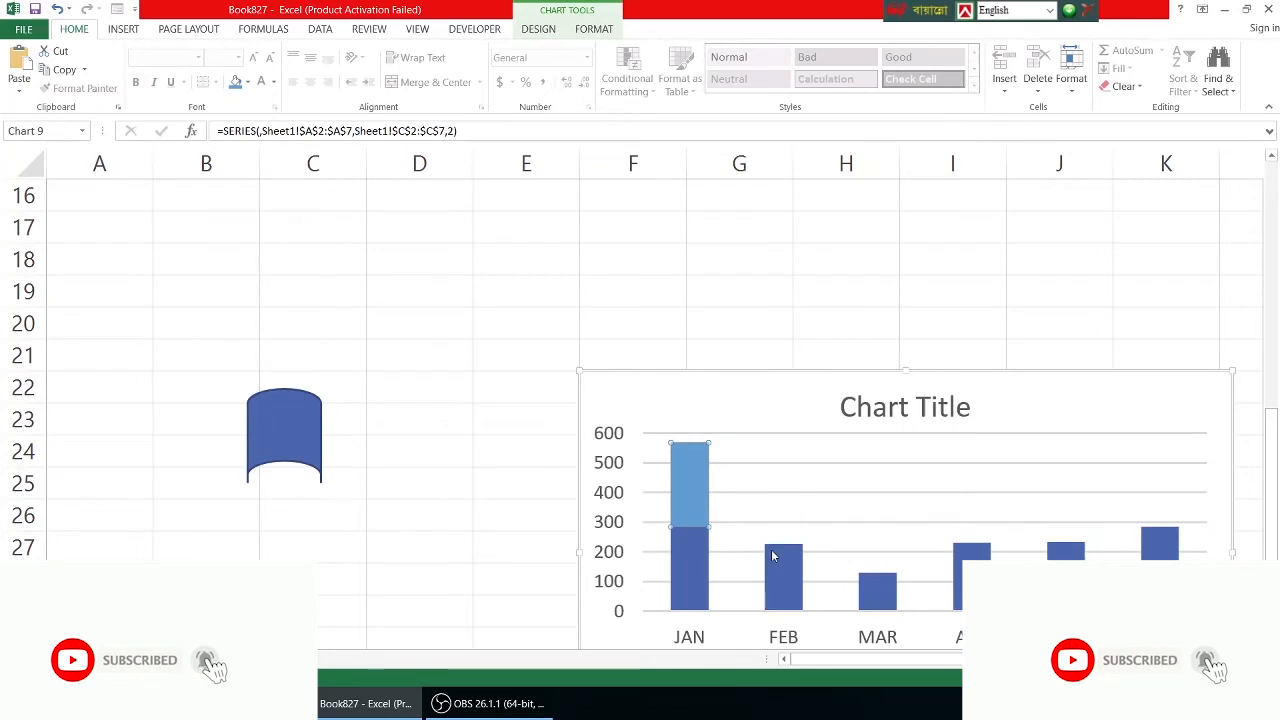
click(285, 440)
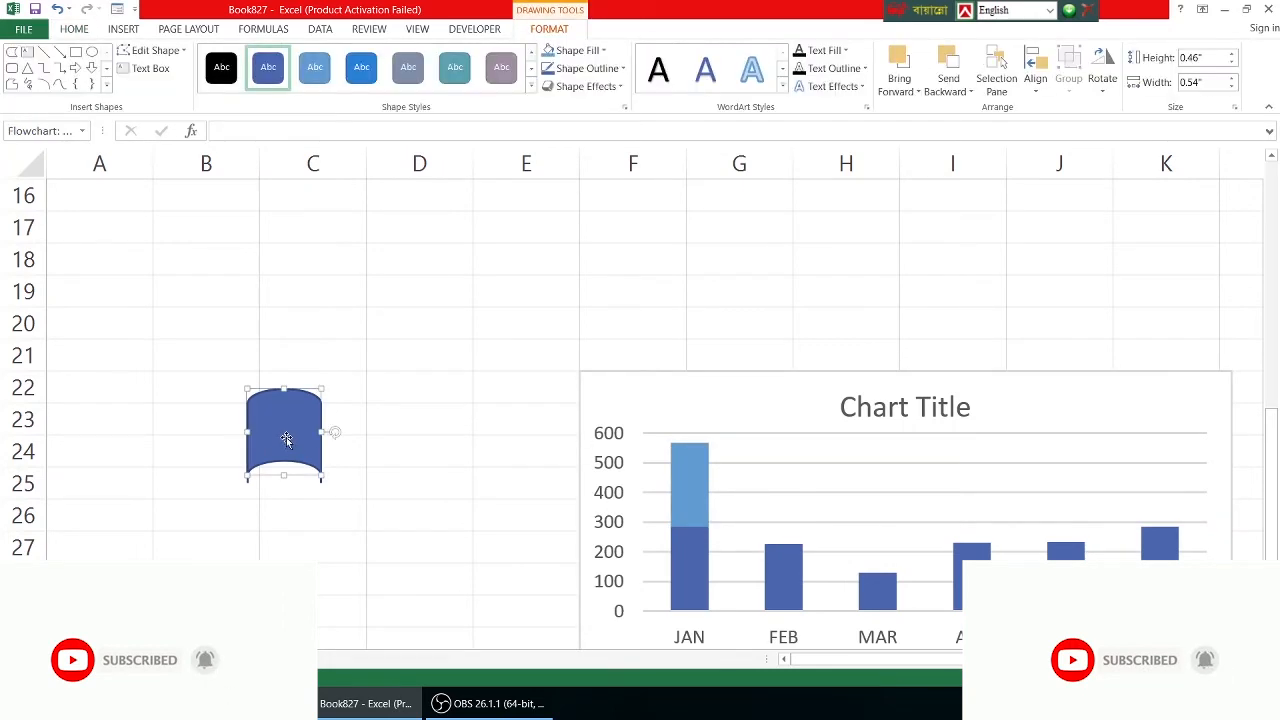
click(576, 50)
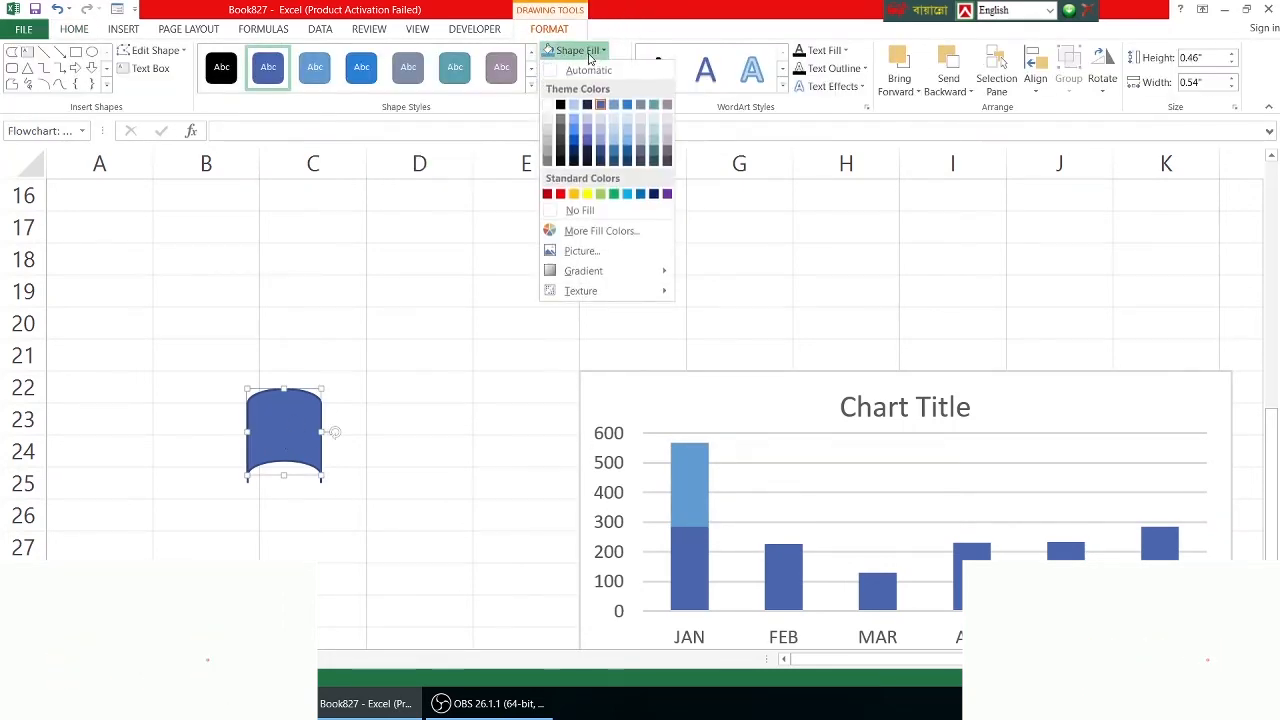
click(587, 196)
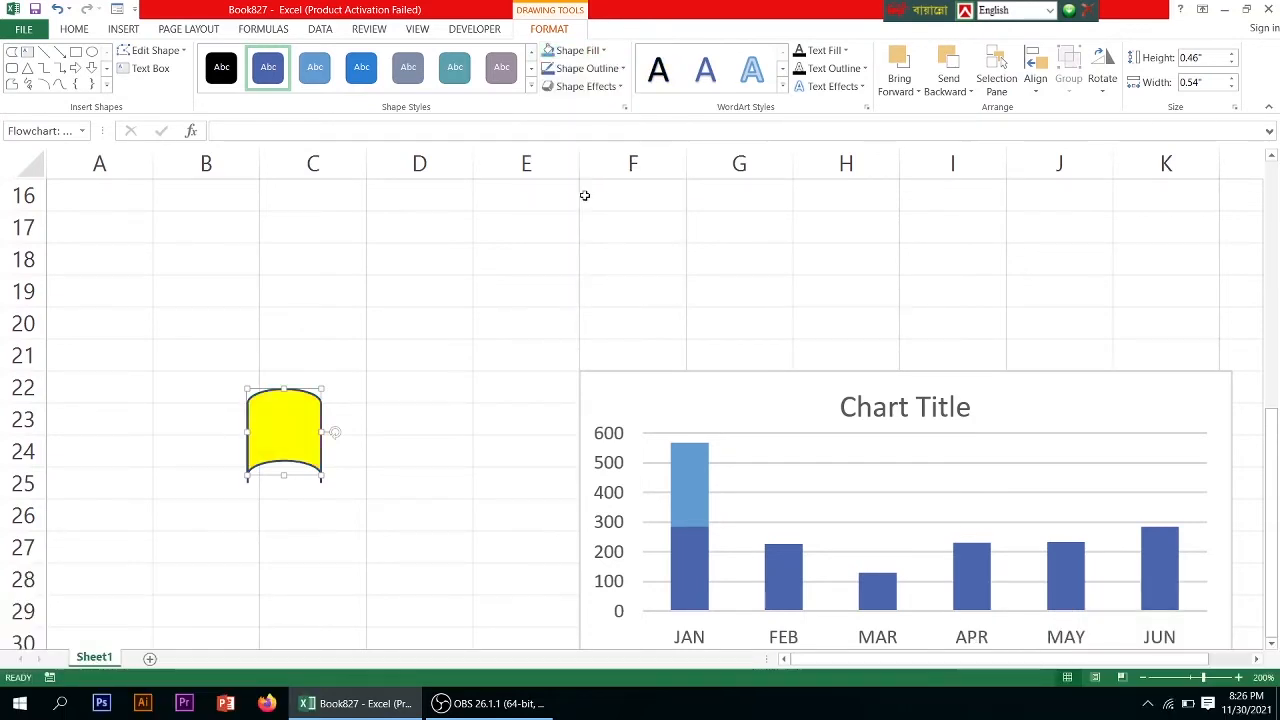
click(587, 68)
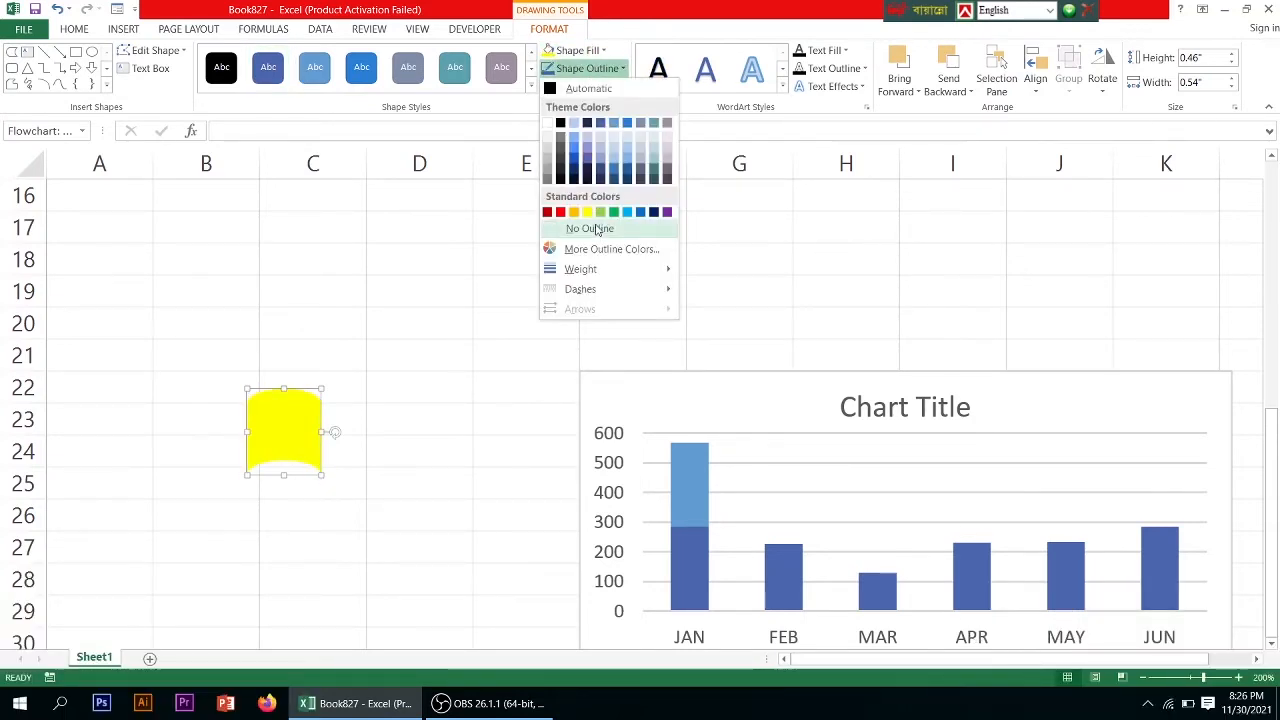
click(597, 230)
Step: Enlarge the yellow shape to about 0.56" by 0.55" and paste a copy of it into the duplicate chart's Max series
mouse_move(319, 387)
mouse_down()
mouse_move(314, 397)
mouse_move(337, 386)
mouse_up()
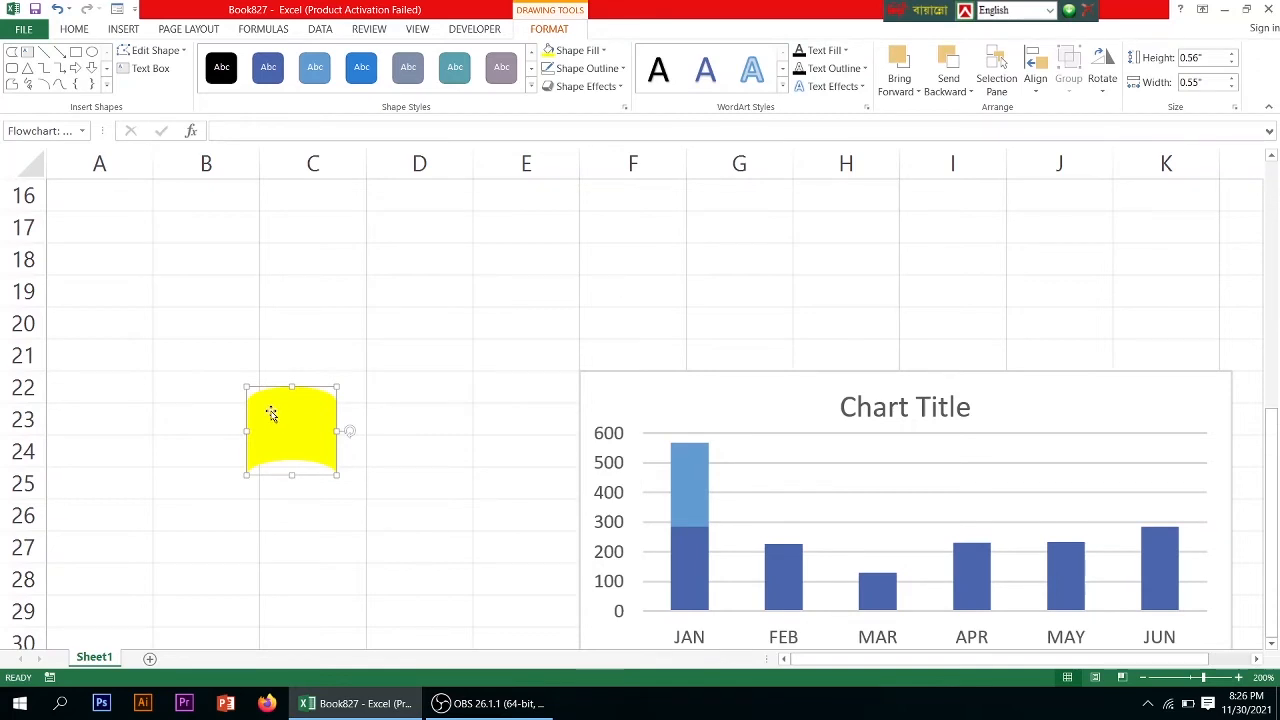
click(684, 474)
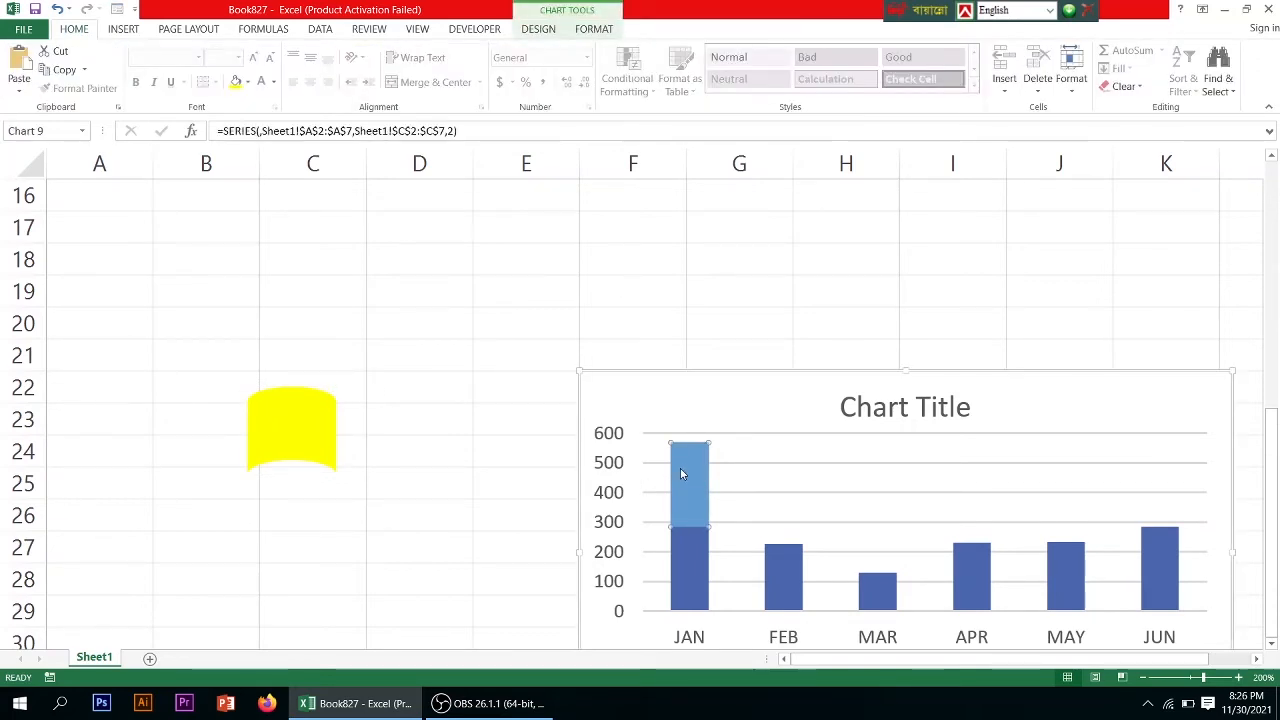
key(ctrl+v)
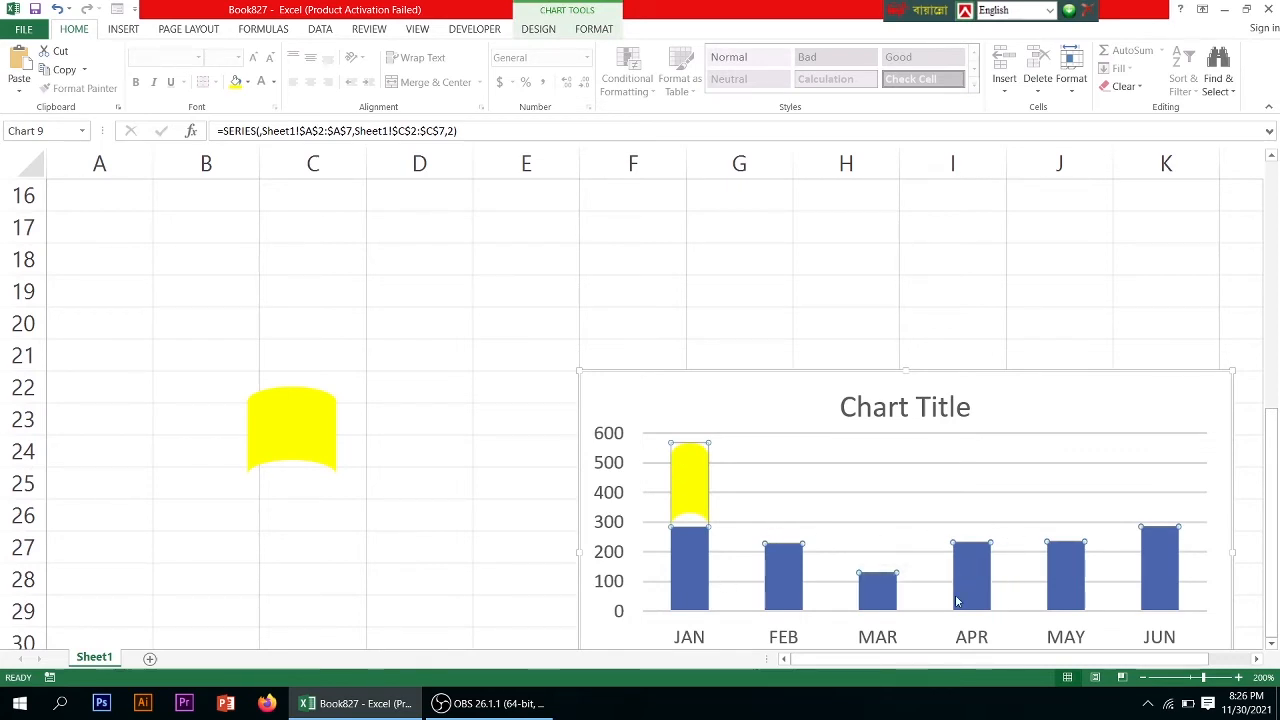
Step: Fill the user-count columns (Series 1) of the duplicate chart with the standard light blue colour
click(876, 597)
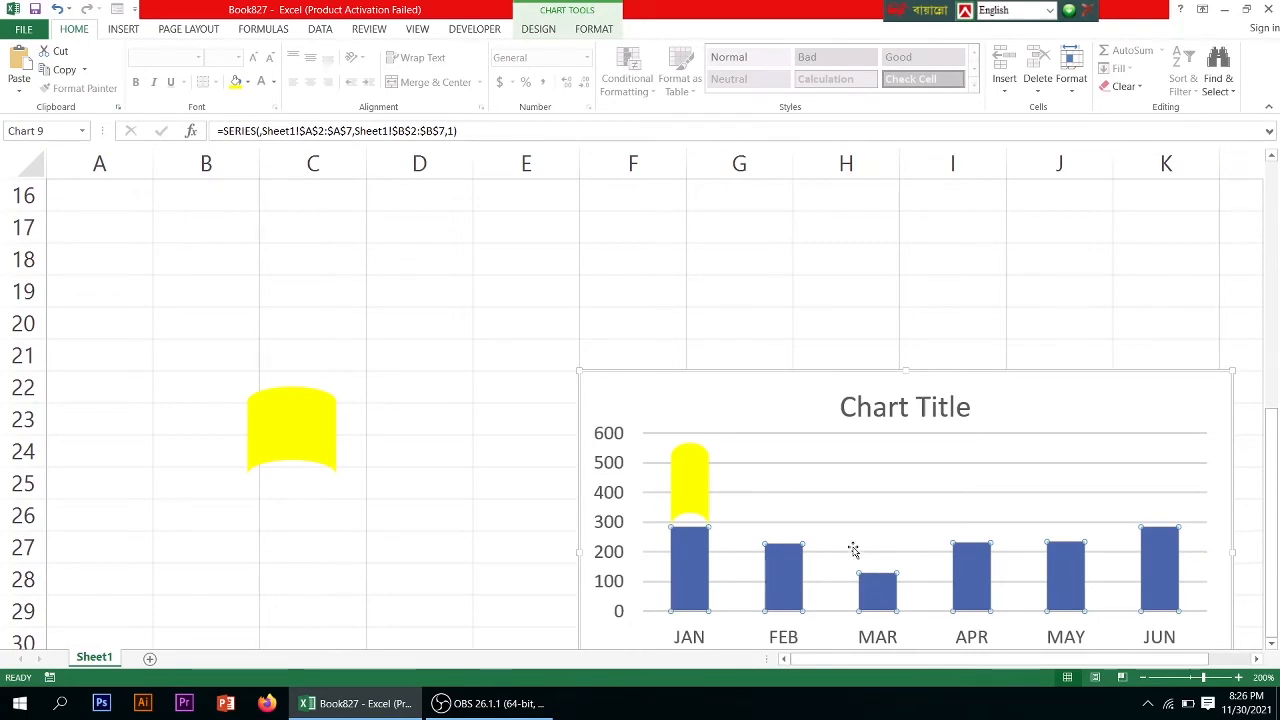
click(860, 514)
click(785, 577)
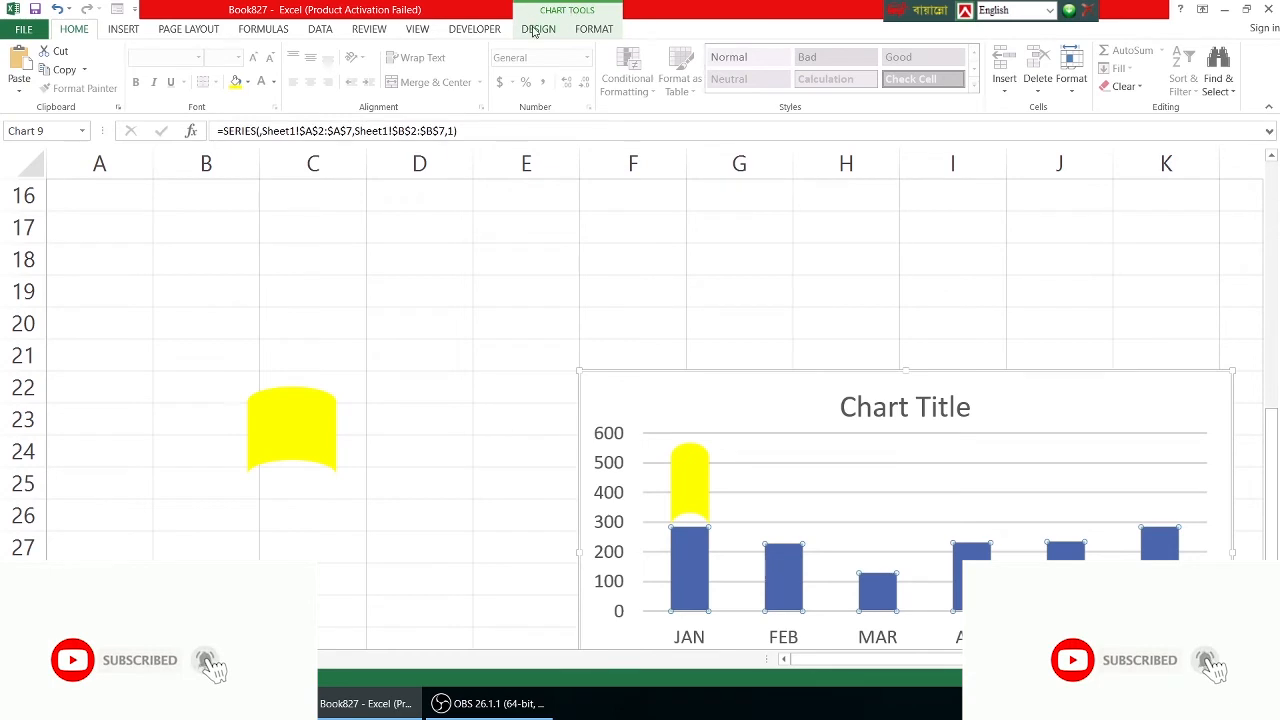
click(535, 30)
click(592, 29)
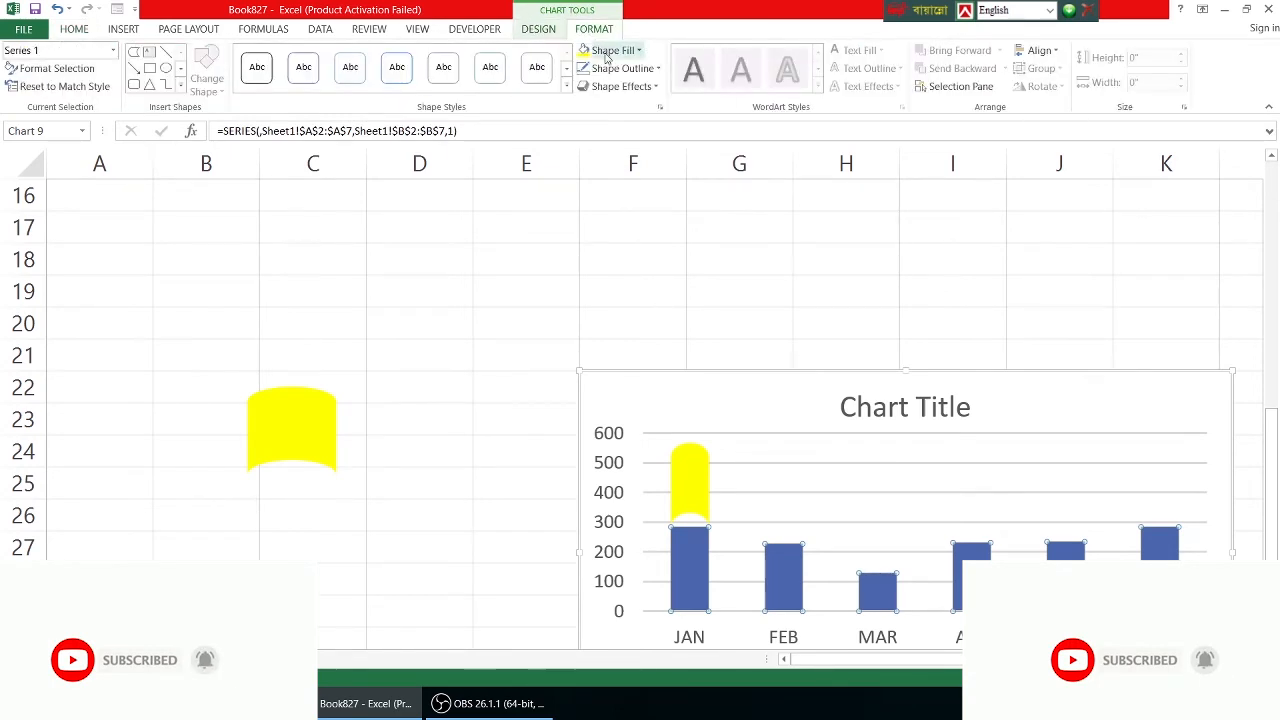
click(607, 52)
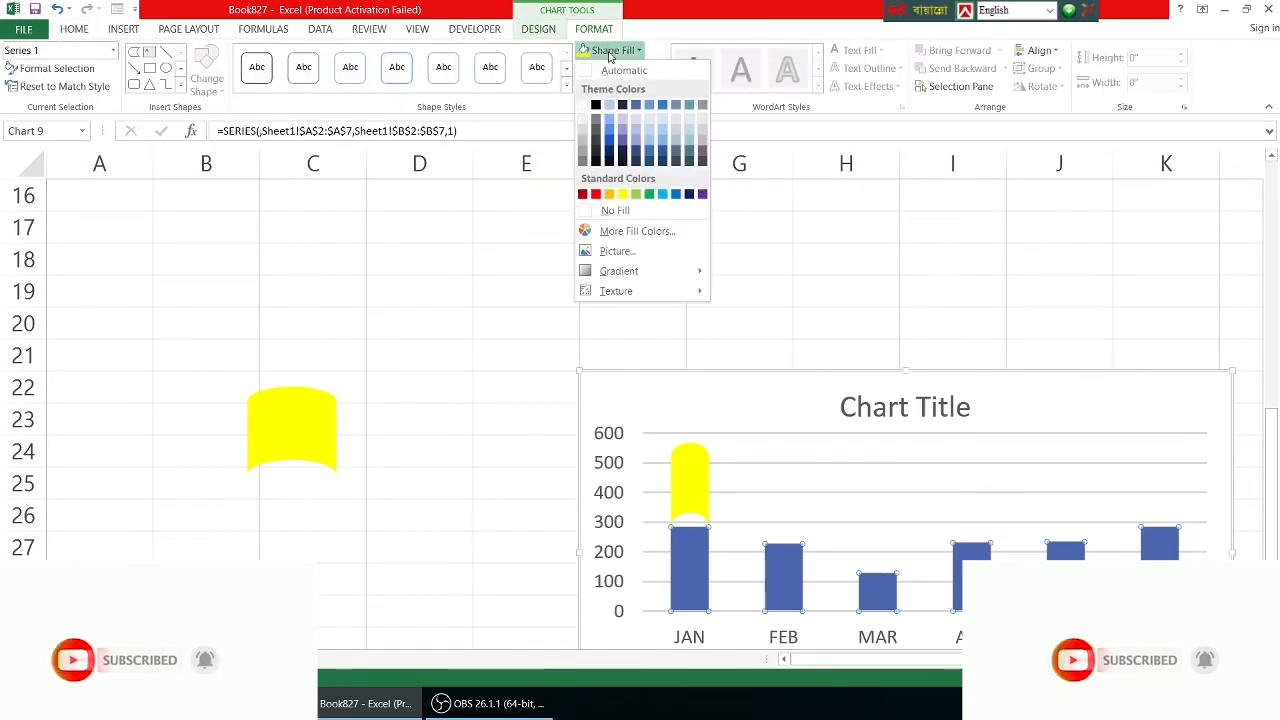
click(660, 196)
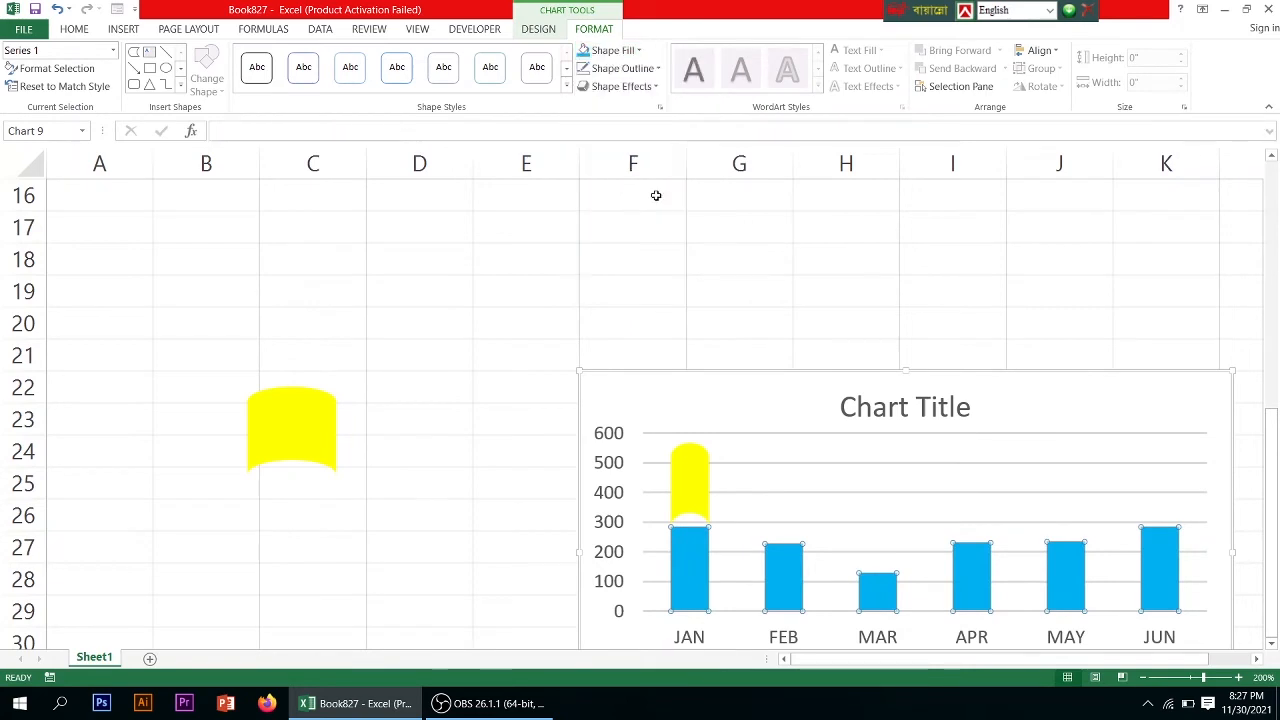
Step: Fill only the MAY column of the duplicate chart's Series 1 with black
click(793, 587)
click(977, 579)
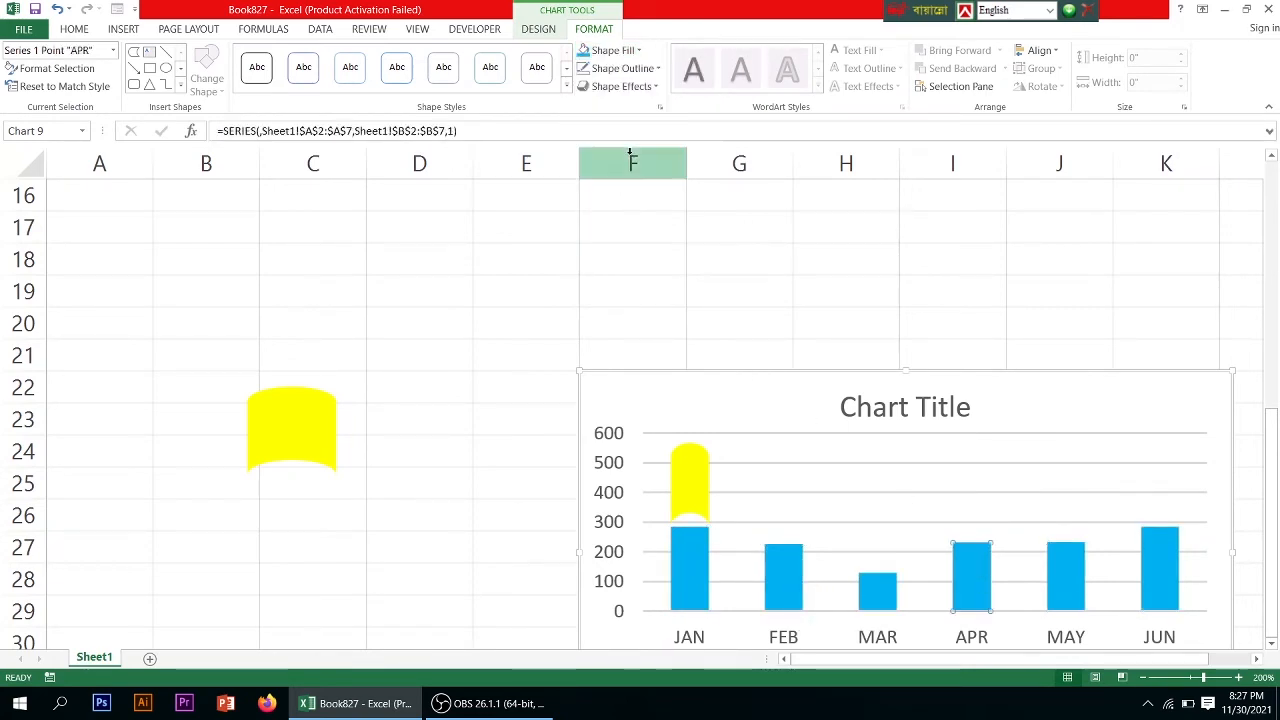
click(1070, 567)
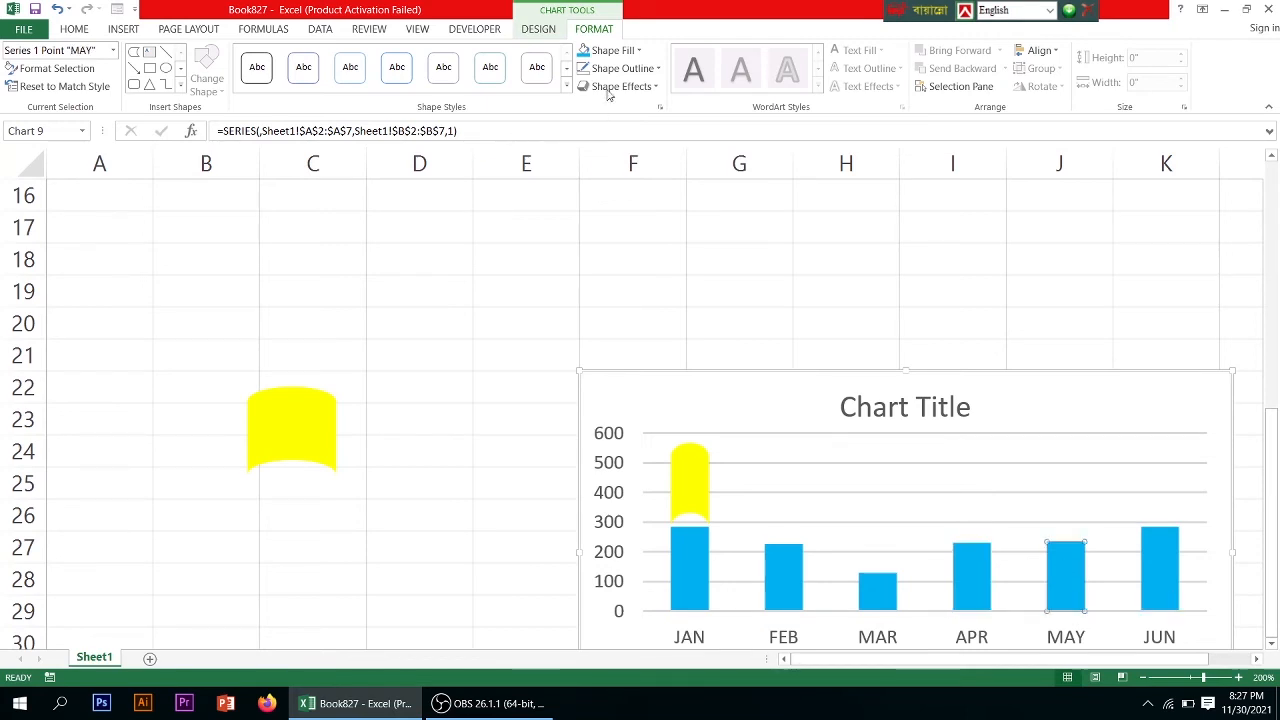
click(612, 50)
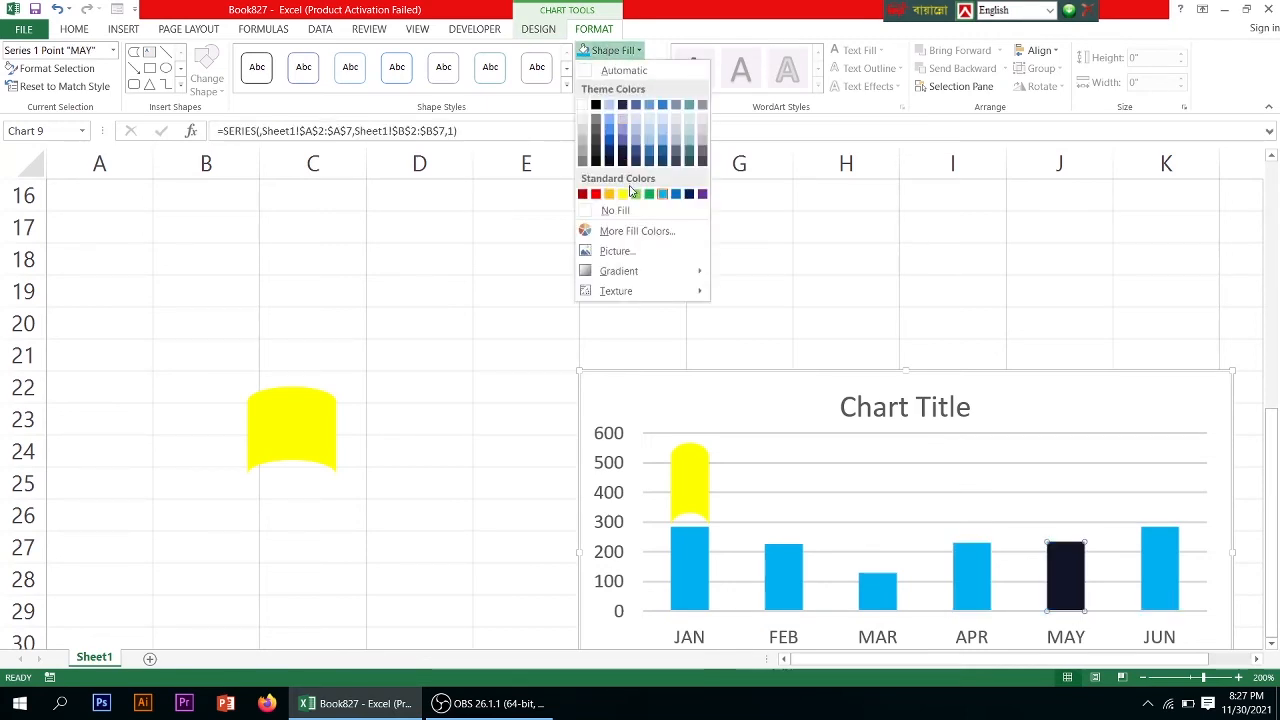
click(596, 105)
Step: Fill only the MAR column of the duplicate chart with standard red
click(878, 593)
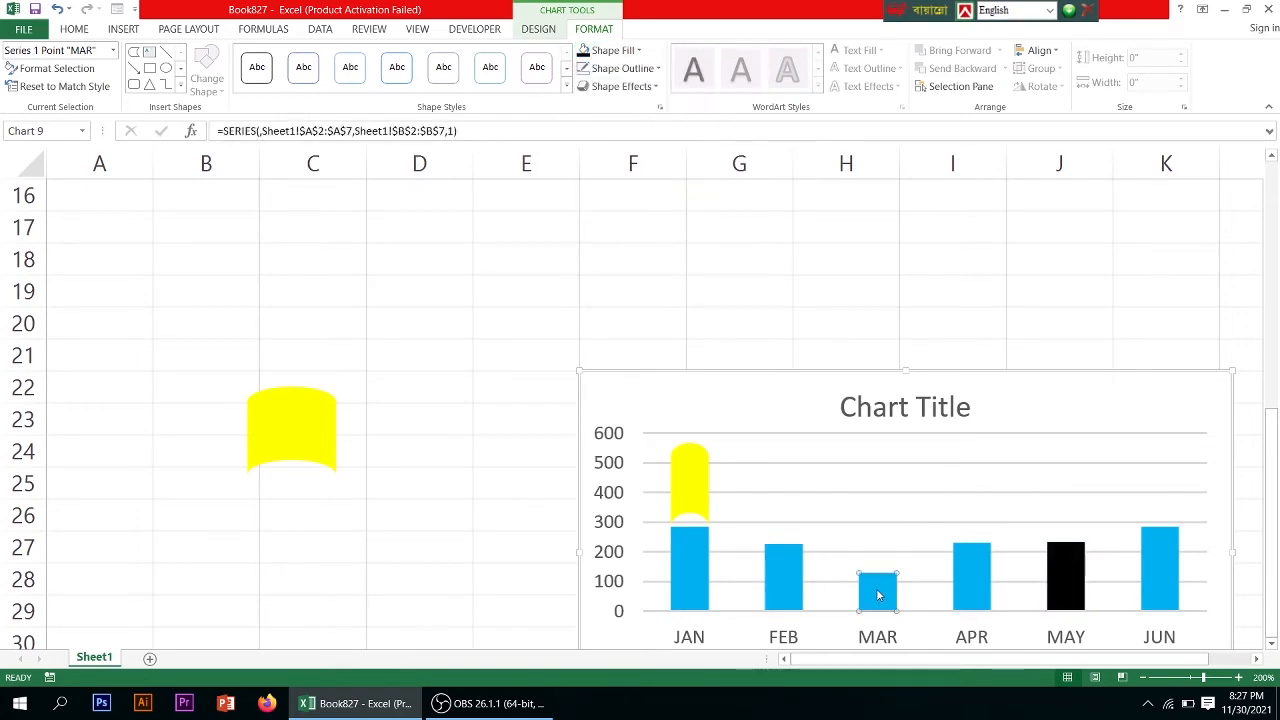
click(614, 50)
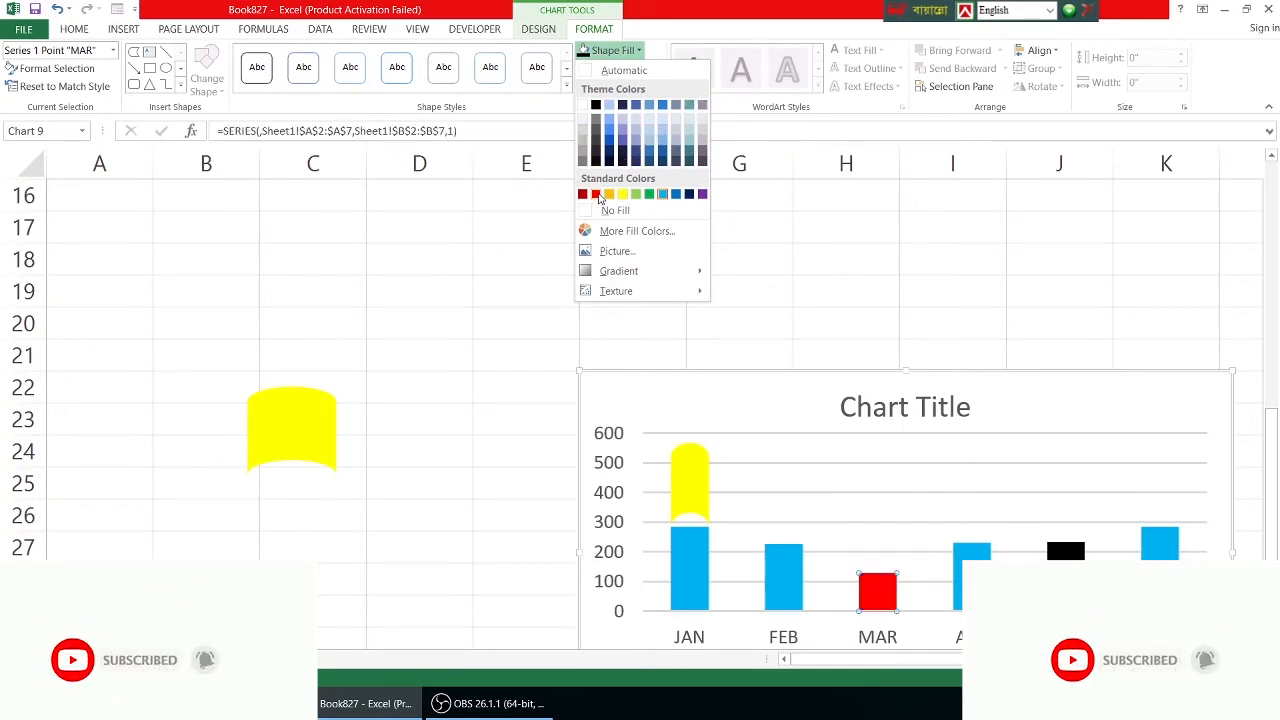
click(595, 193)
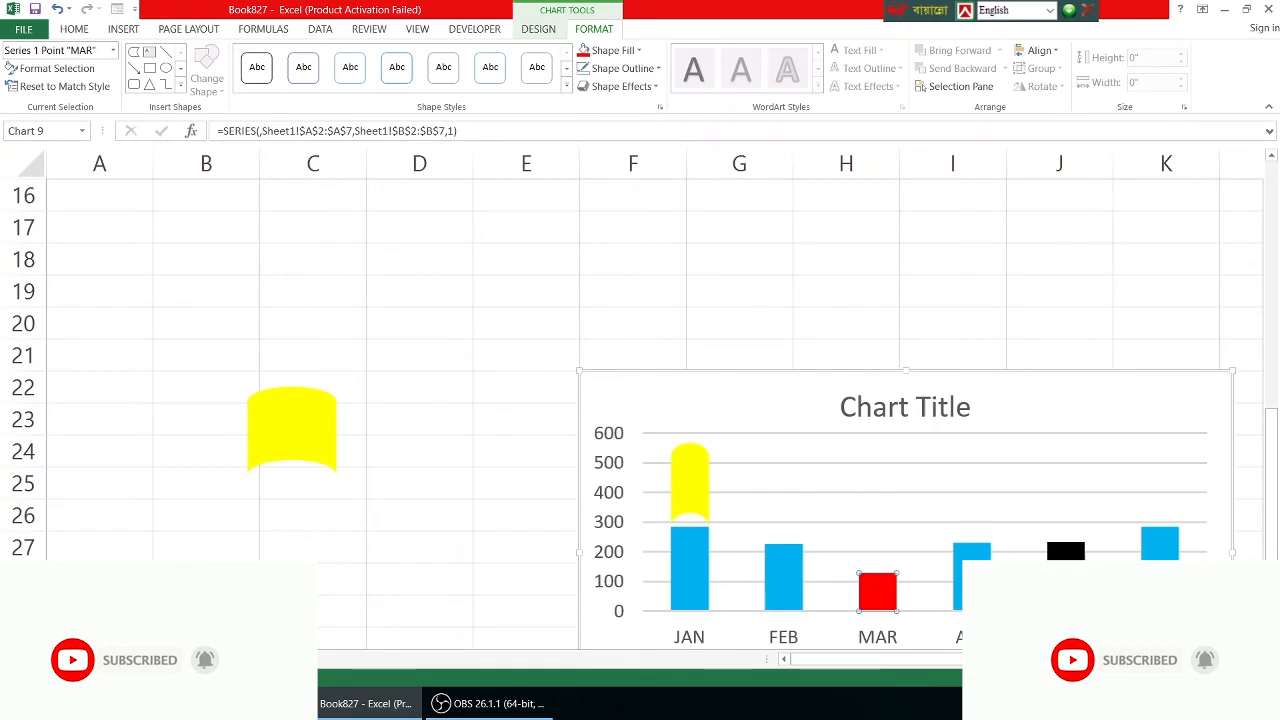
Step: Fill only the FEB column with standard green and move the duplicate chart up and one column to the left
click(786, 600)
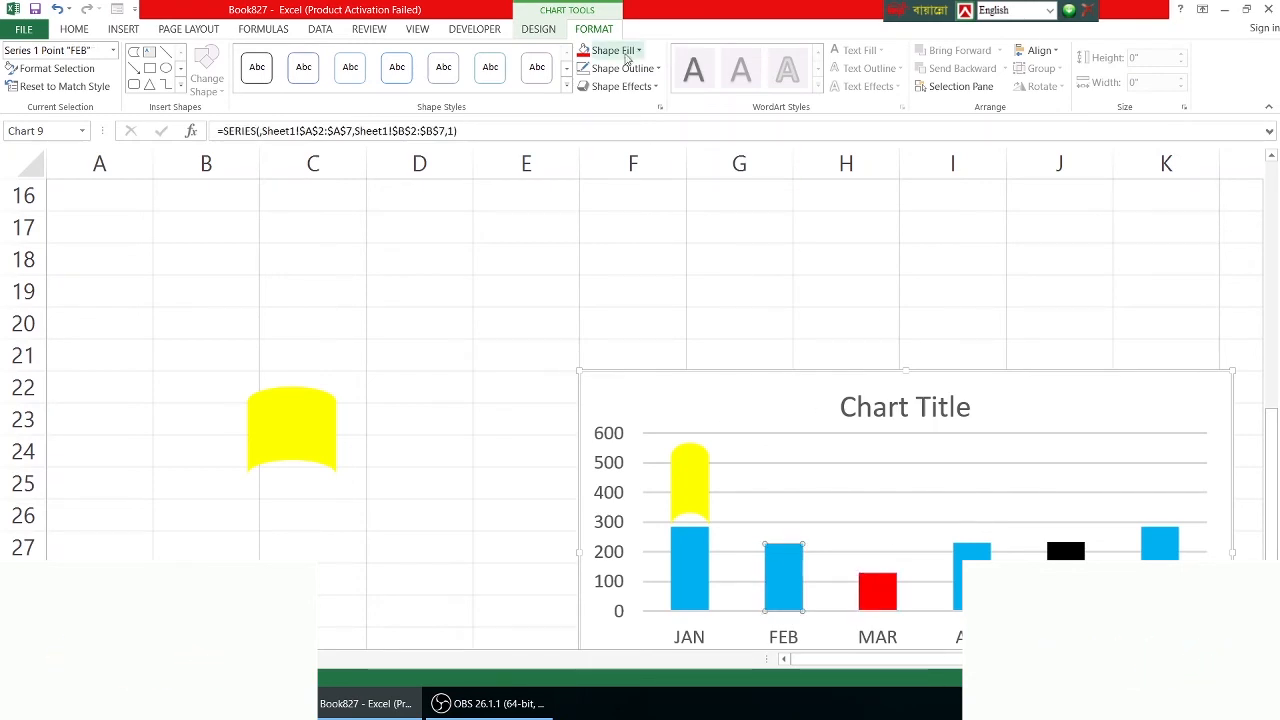
click(628, 52)
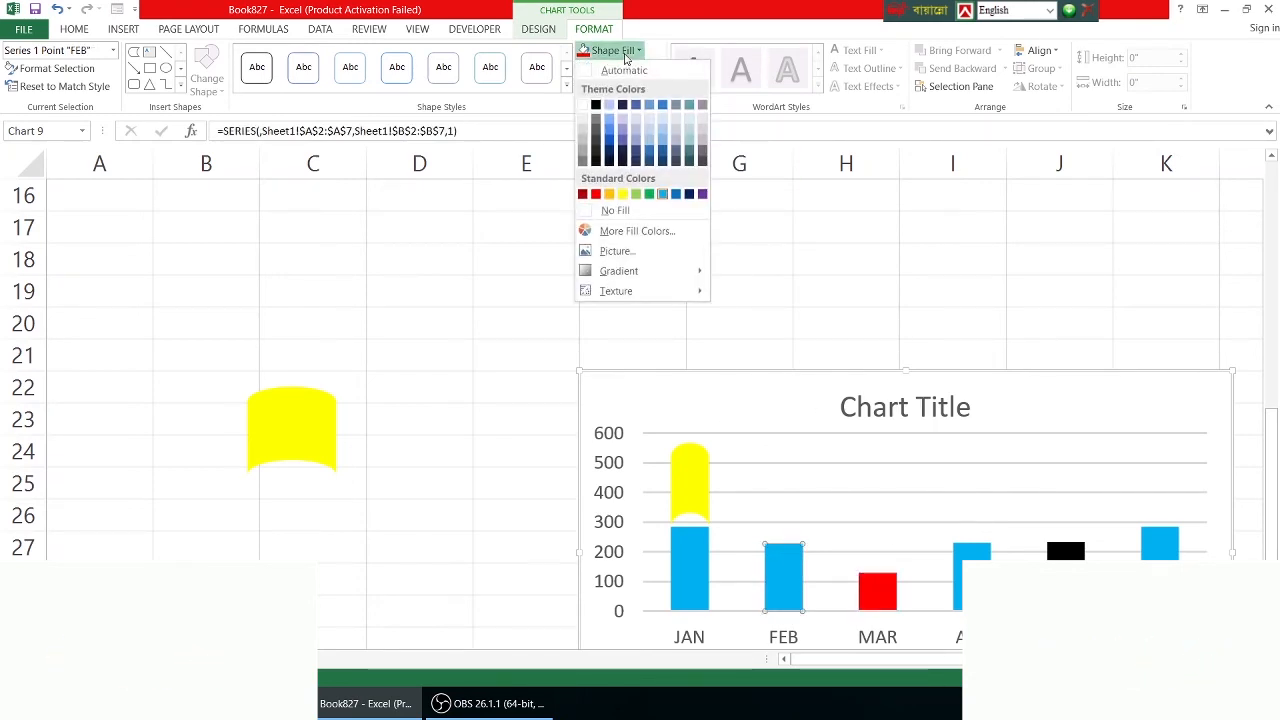
click(649, 195)
drag(705, 425, 606, 326)
click(684, 487)
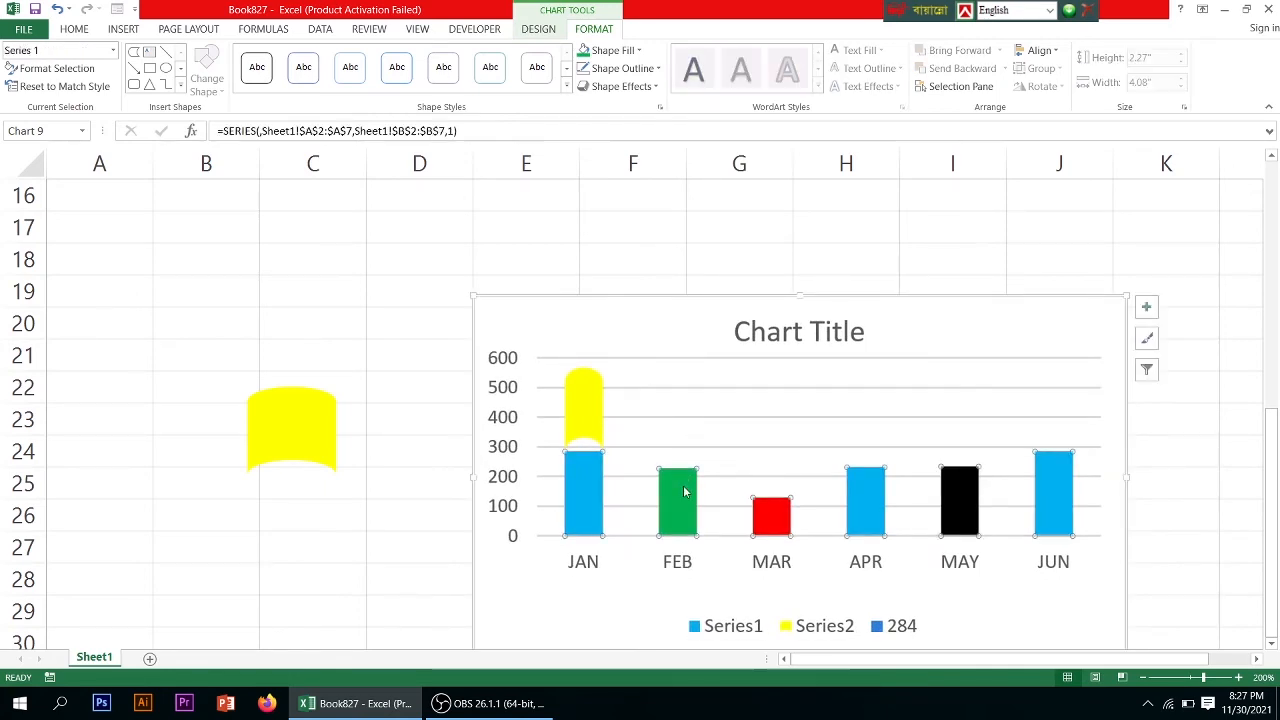
Step: Duplicate the yellow flowchart shape on the sheet
click(306, 430)
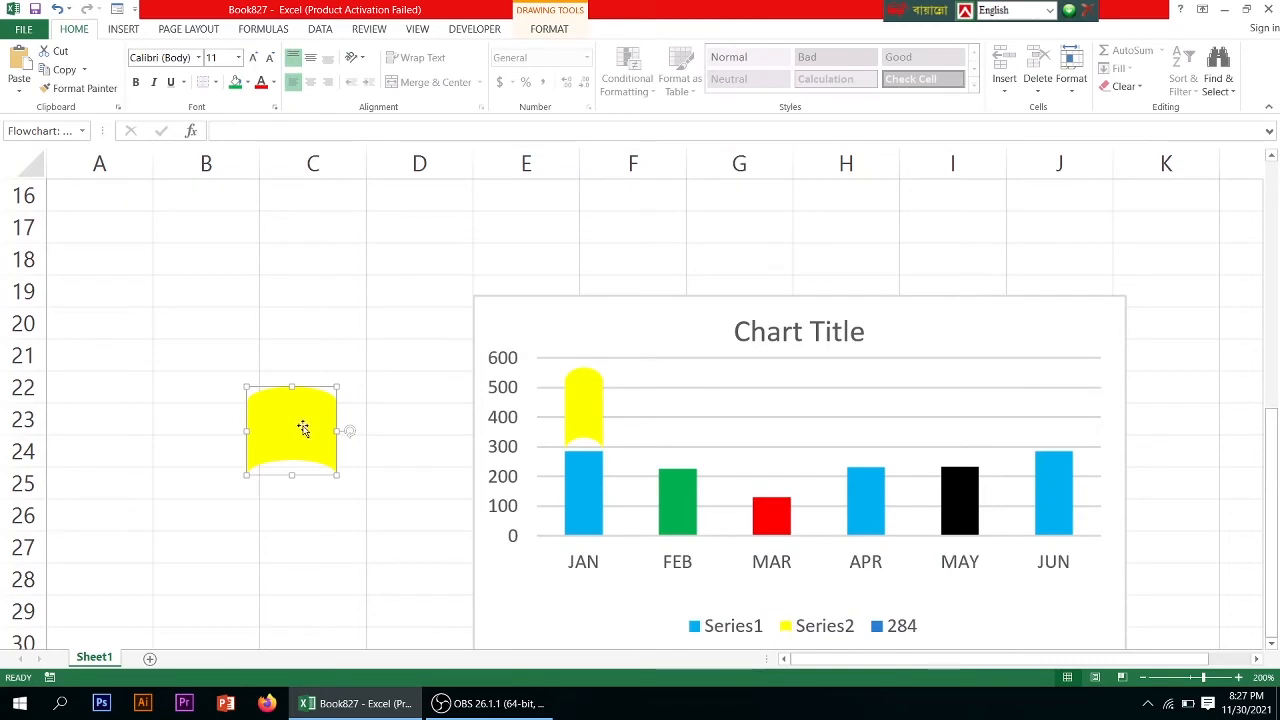
key(ctrl+d)
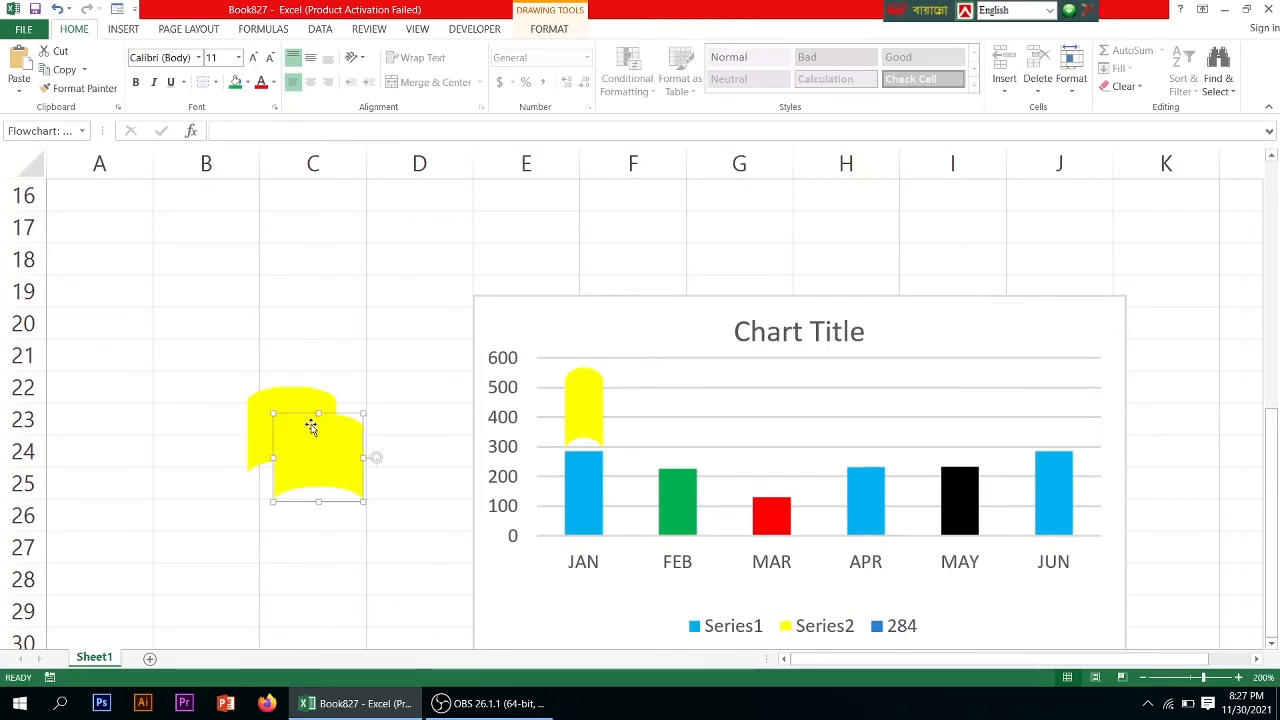
Step: Try pasting the yellow shape into all Series 1 columns of the duplicate chart, and undo the paste
click(682, 496)
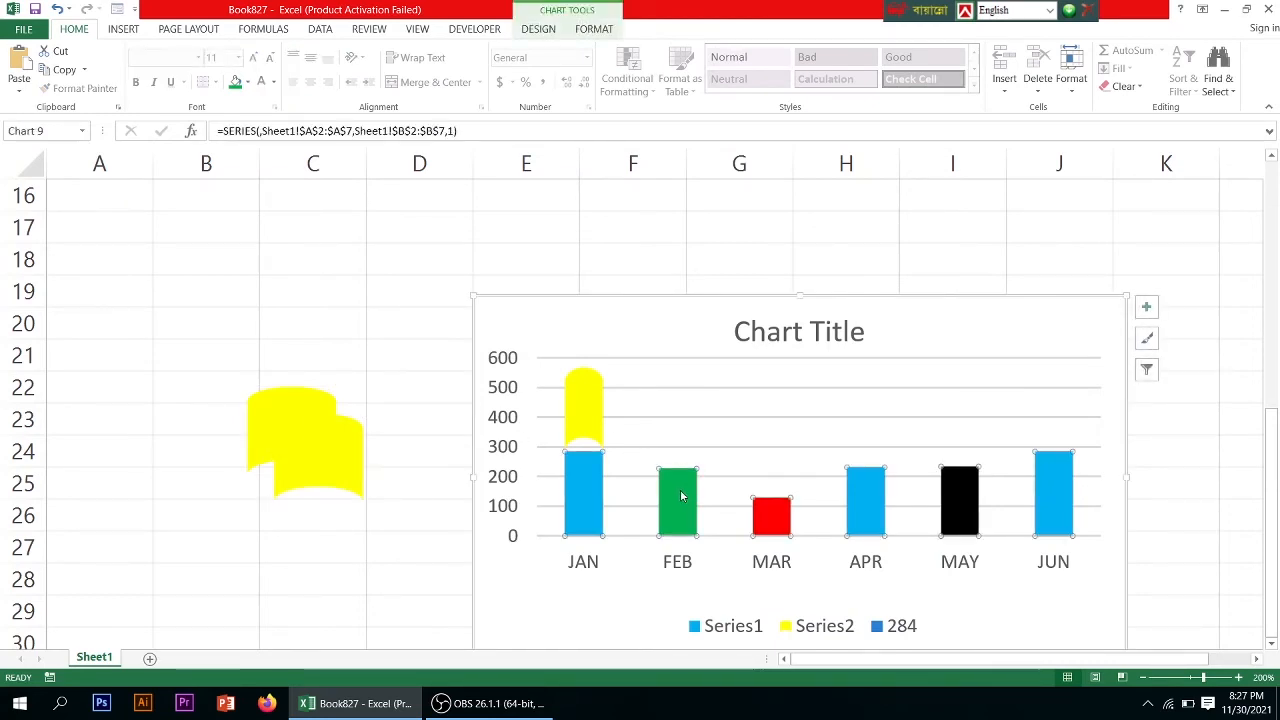
key(ctrl+v)
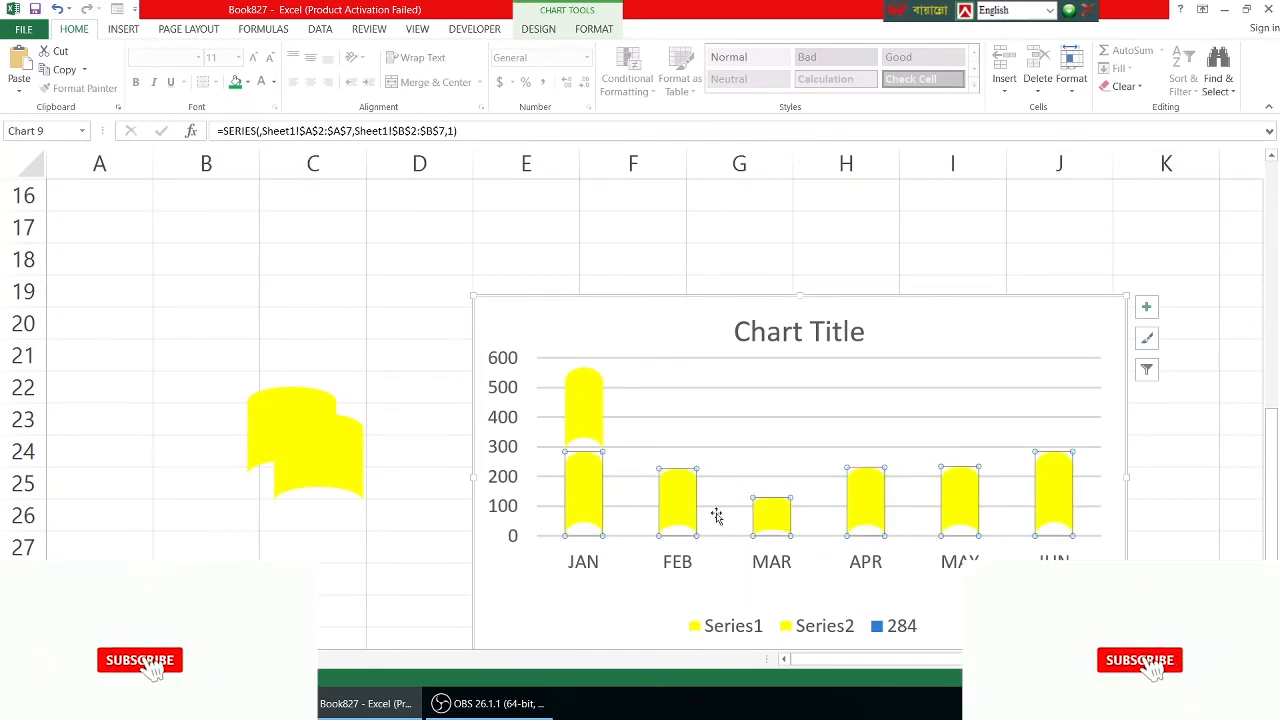
key(ctrl+z)
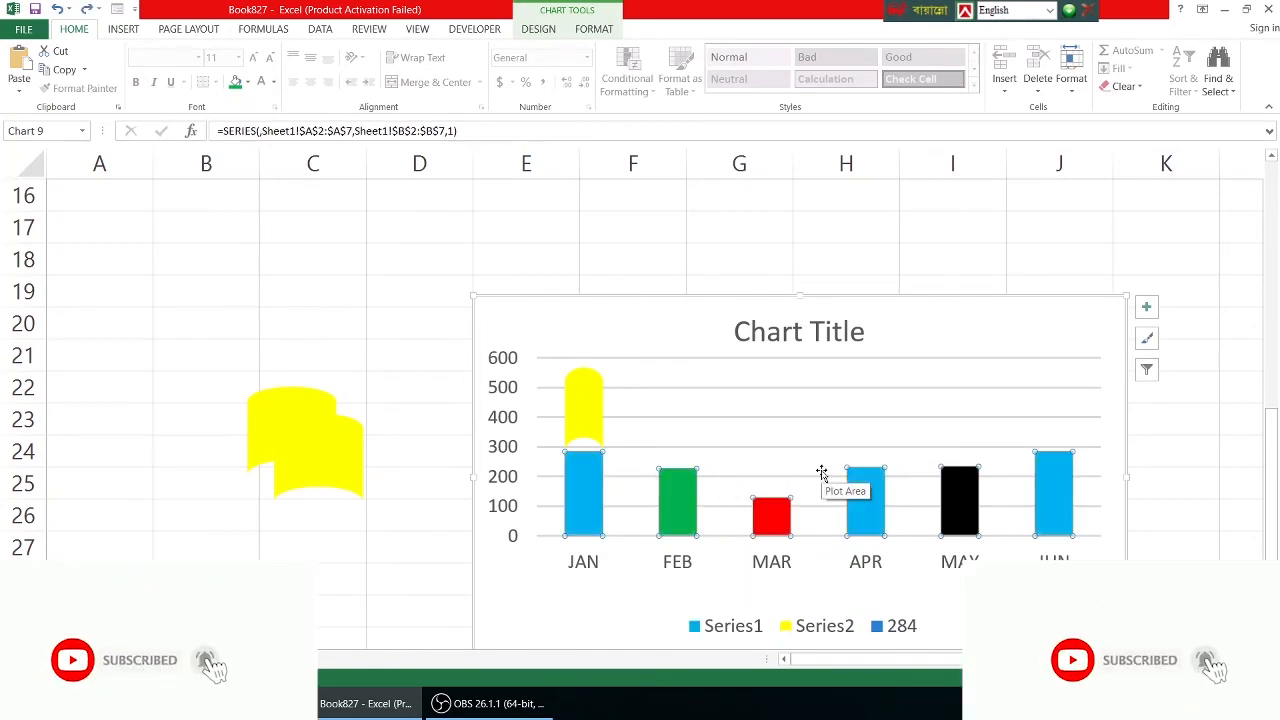
Step: Paste the yellow shape into only the FEB column of the duplicate chart and open the category axis's format options
click(779, 428)
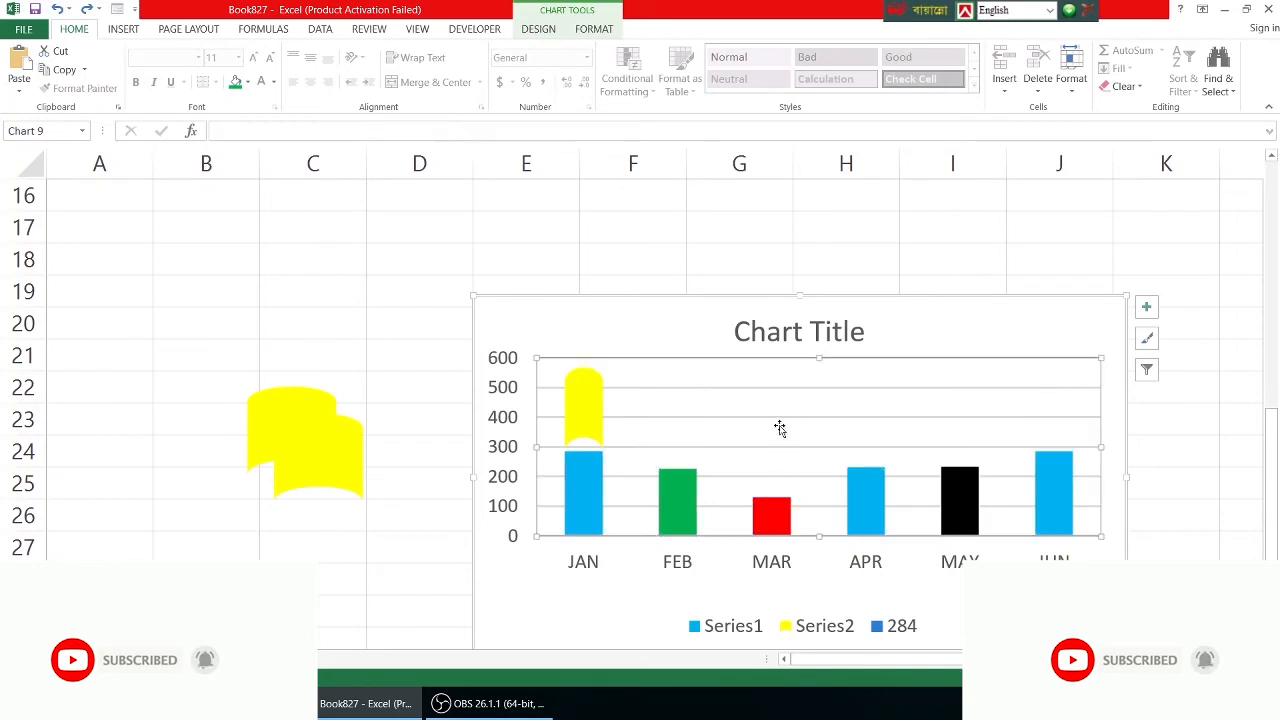
click(674, 492)
click(674, 492)
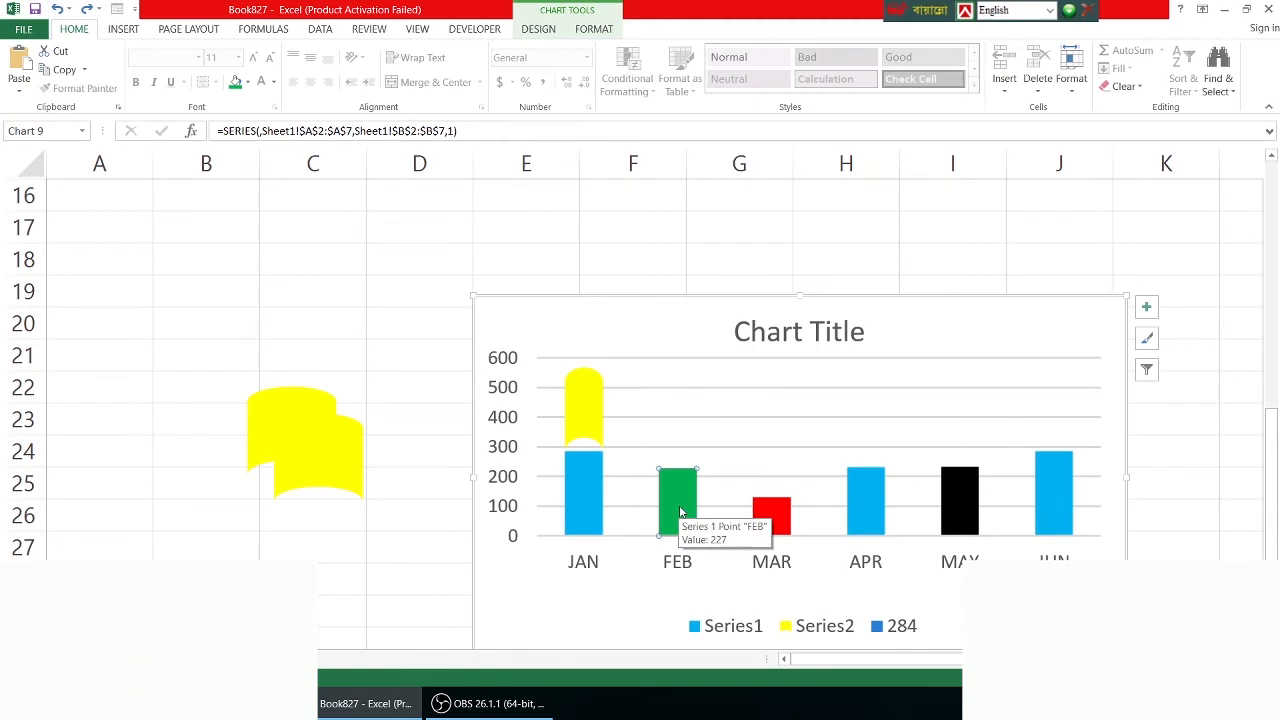
key(ctrl+v)
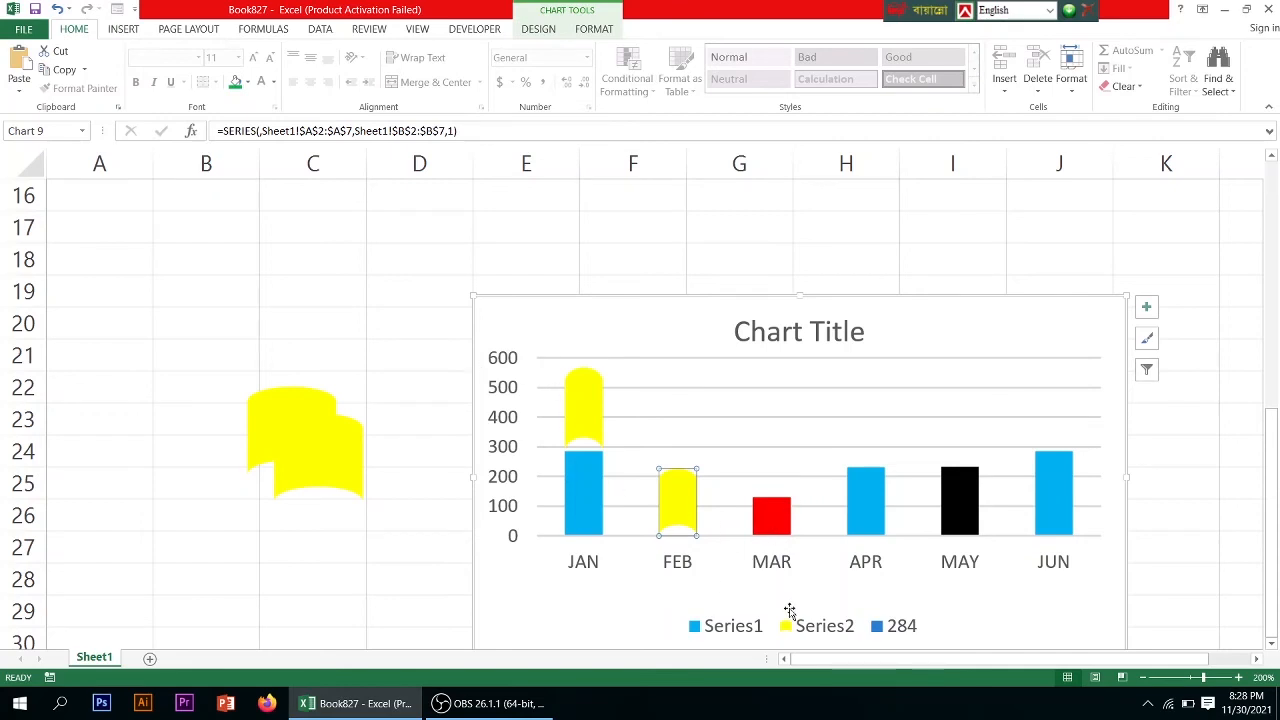
click(773, 563)
double_click(784, 566)
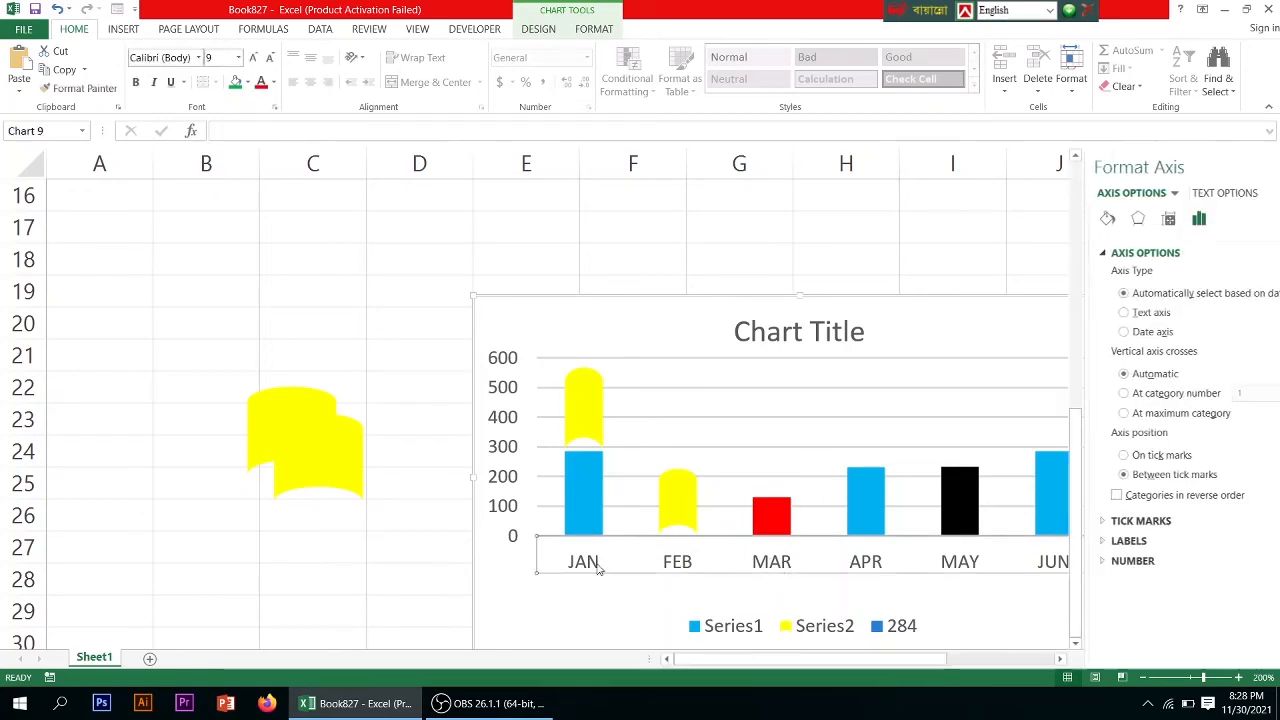
Step: Set the JAN user count in cell B2 to 384
scroll(610, 565, down, 2)
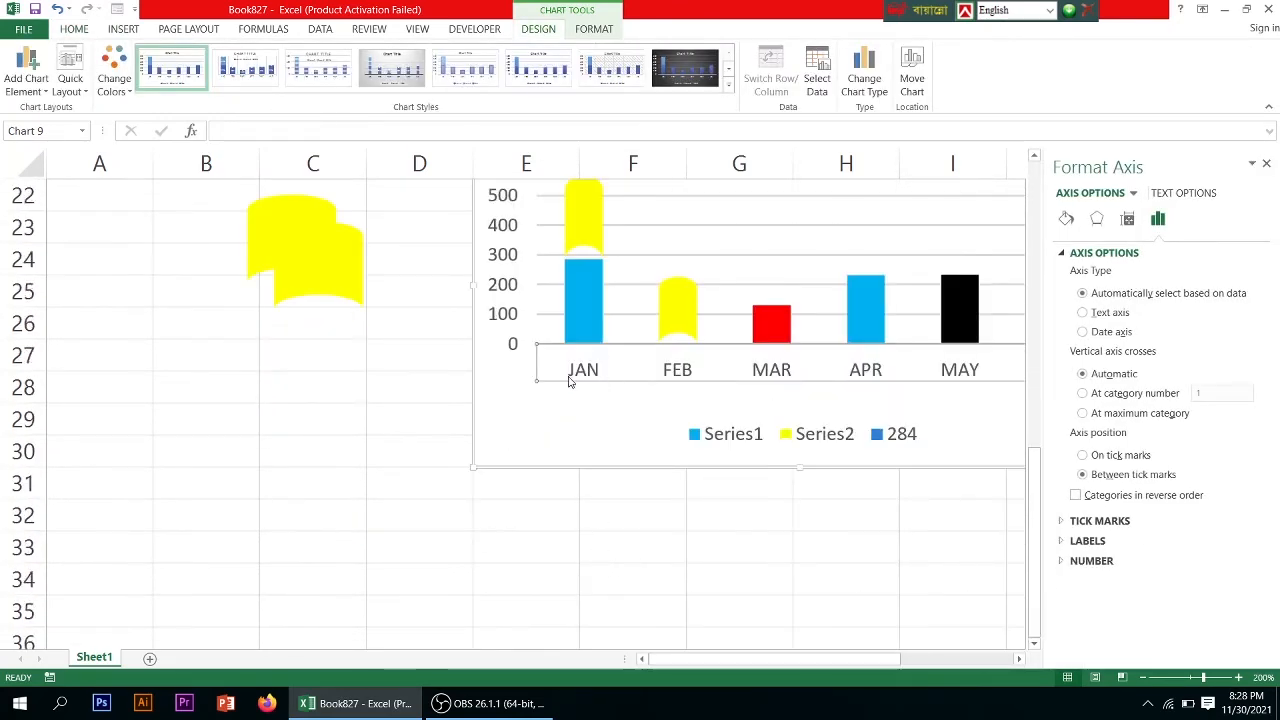
scroll(560, 390, up, 5)
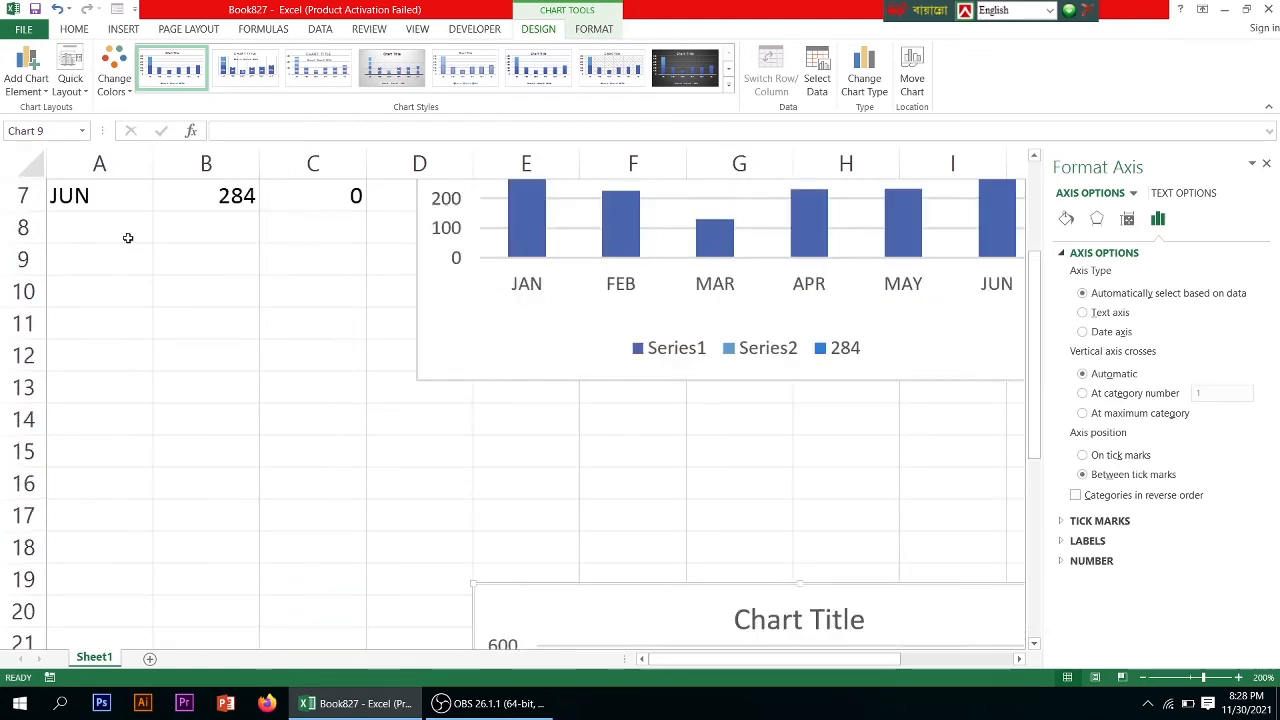
scroll(174, 334, up, 2)
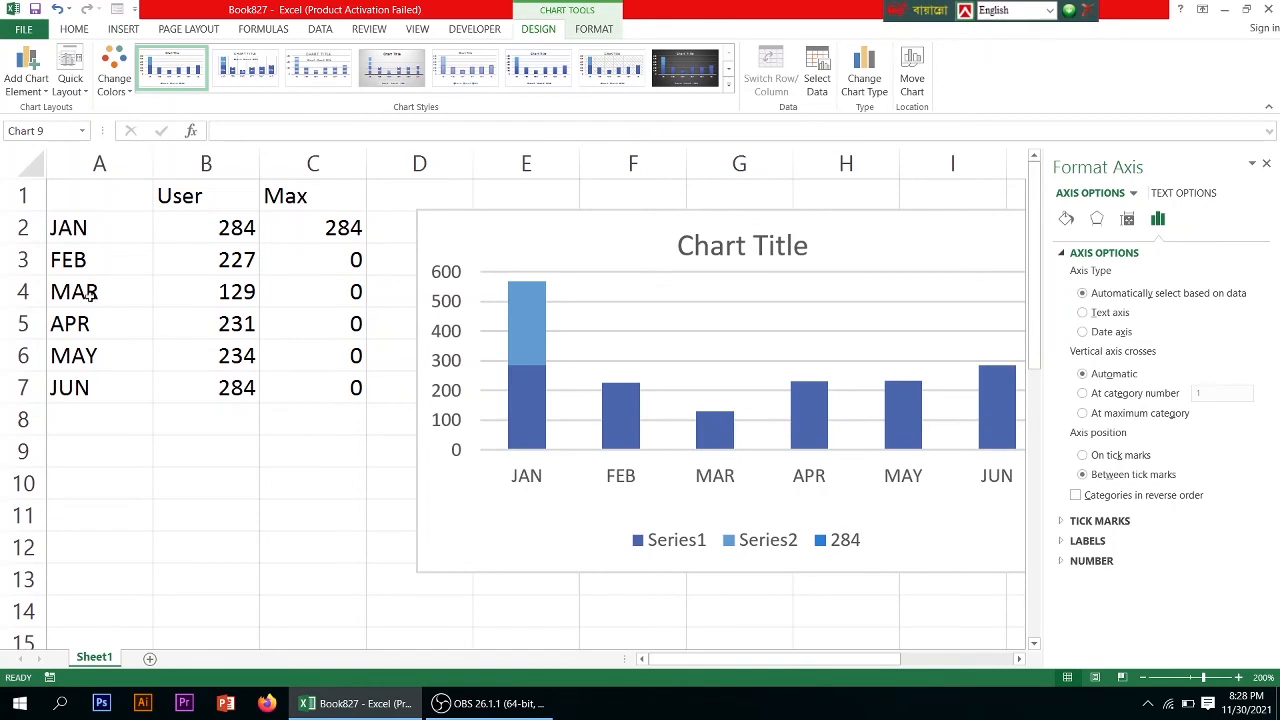
click(232, 229)
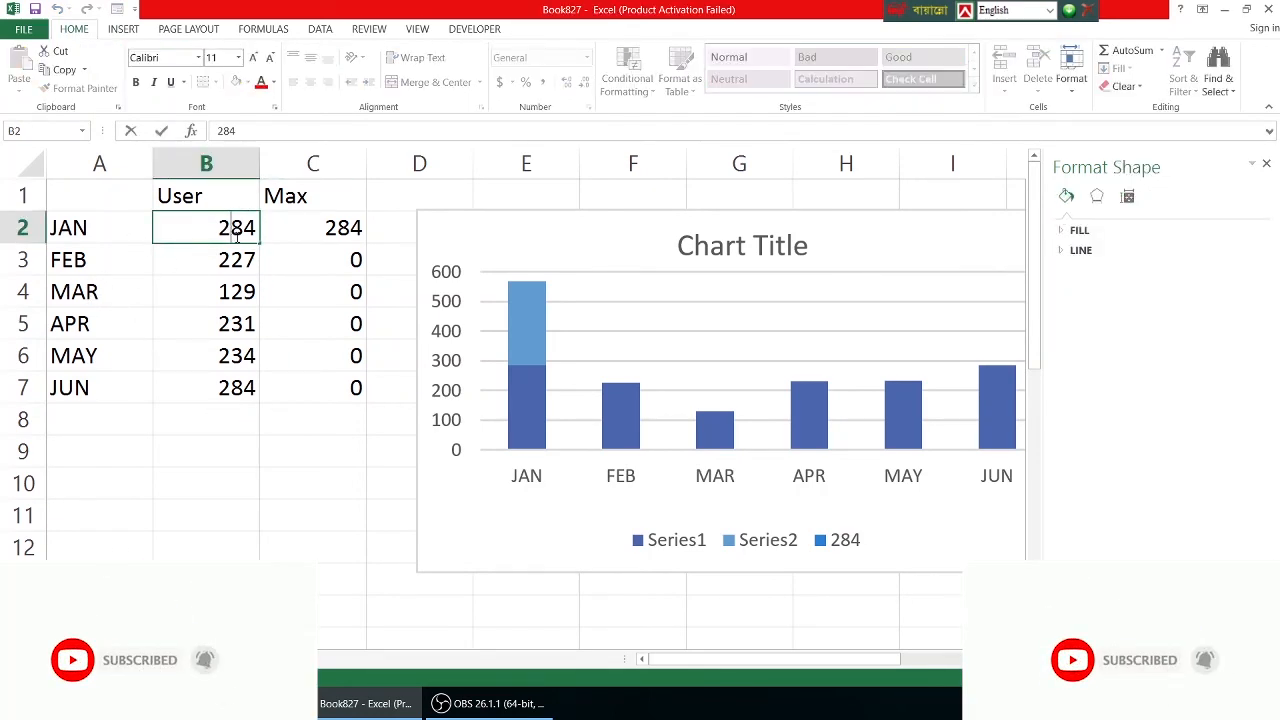
key(BackSpace)
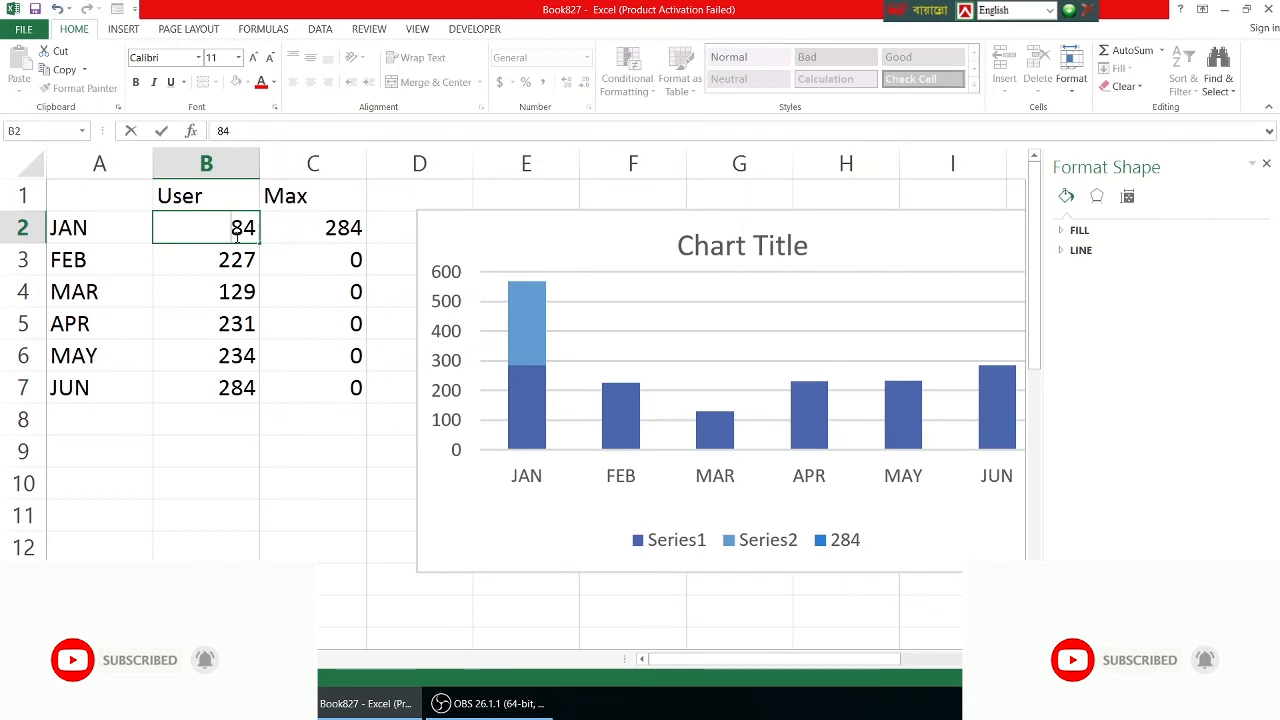
text(3)
key(Return)
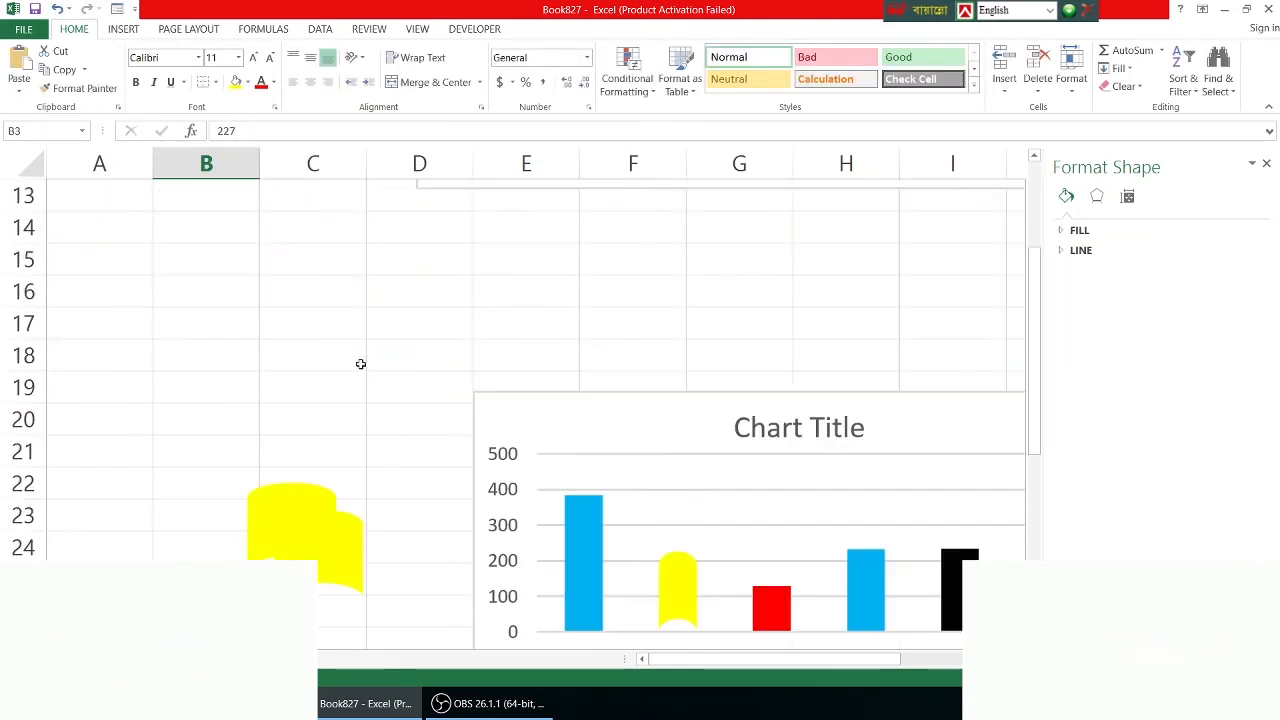
Step: Set the MAY user count in cell B6 to 134
scroll(245, 295, down, 1)
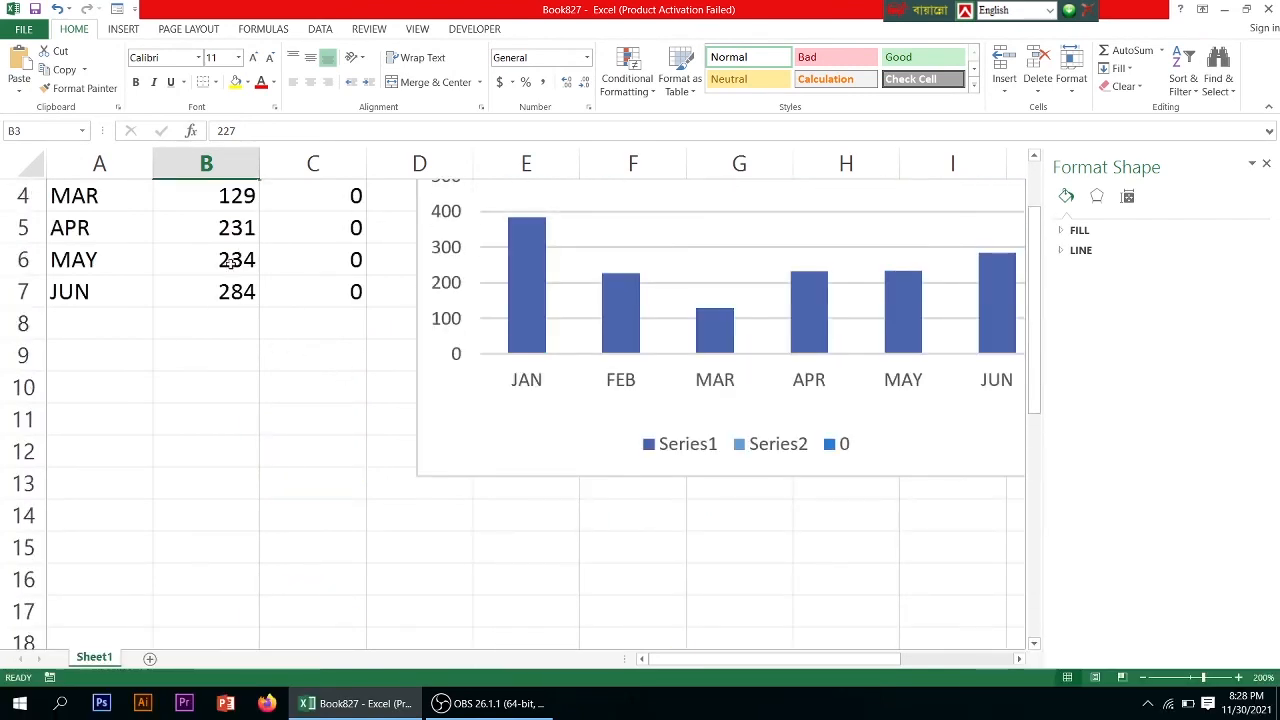
double_click(230, 262)
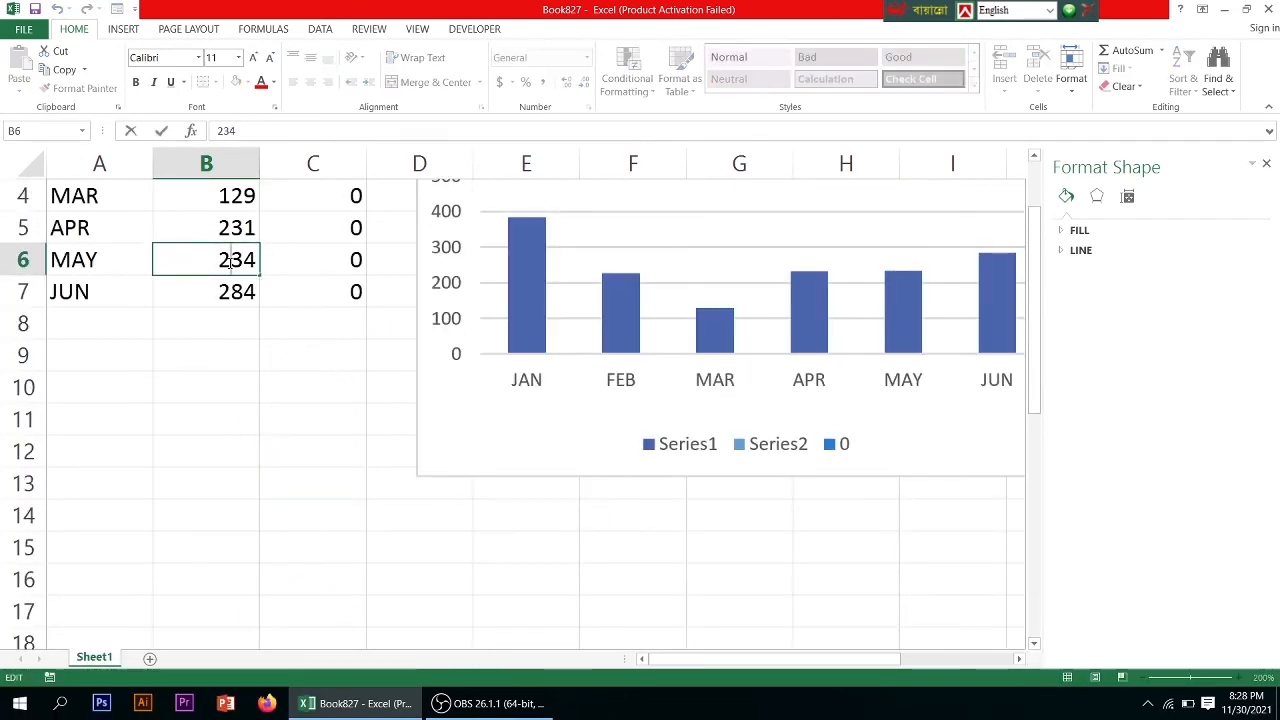
key(BackSpace)
text(1)
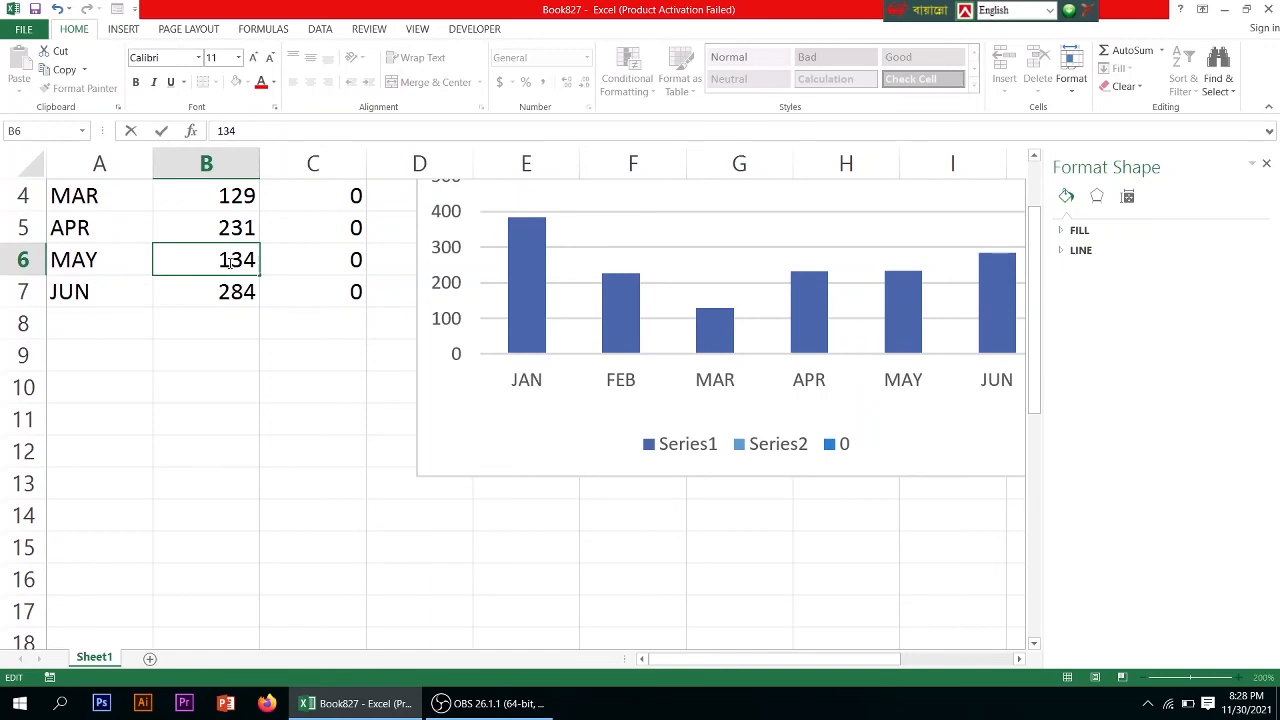
key(Return)
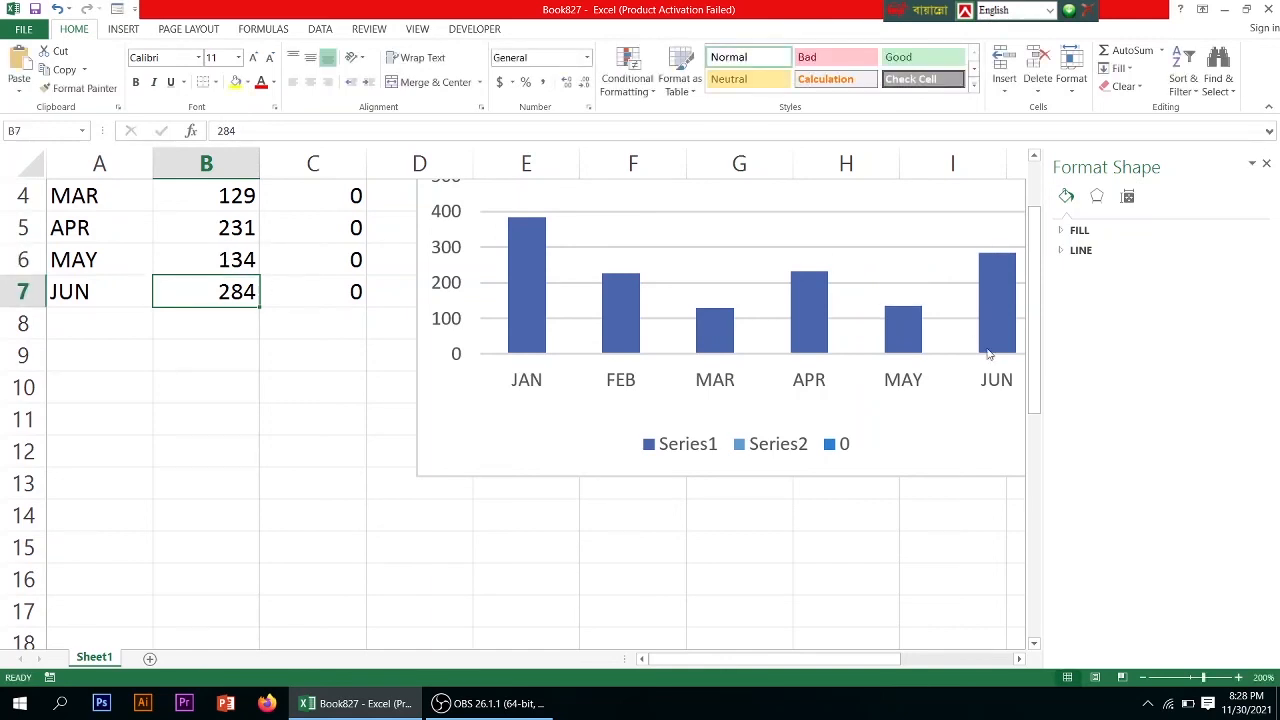
Step: Move the duplicate chart up and to the left so it spans columns D to I, starting around row 15
scroll(753, 384, up, 1)
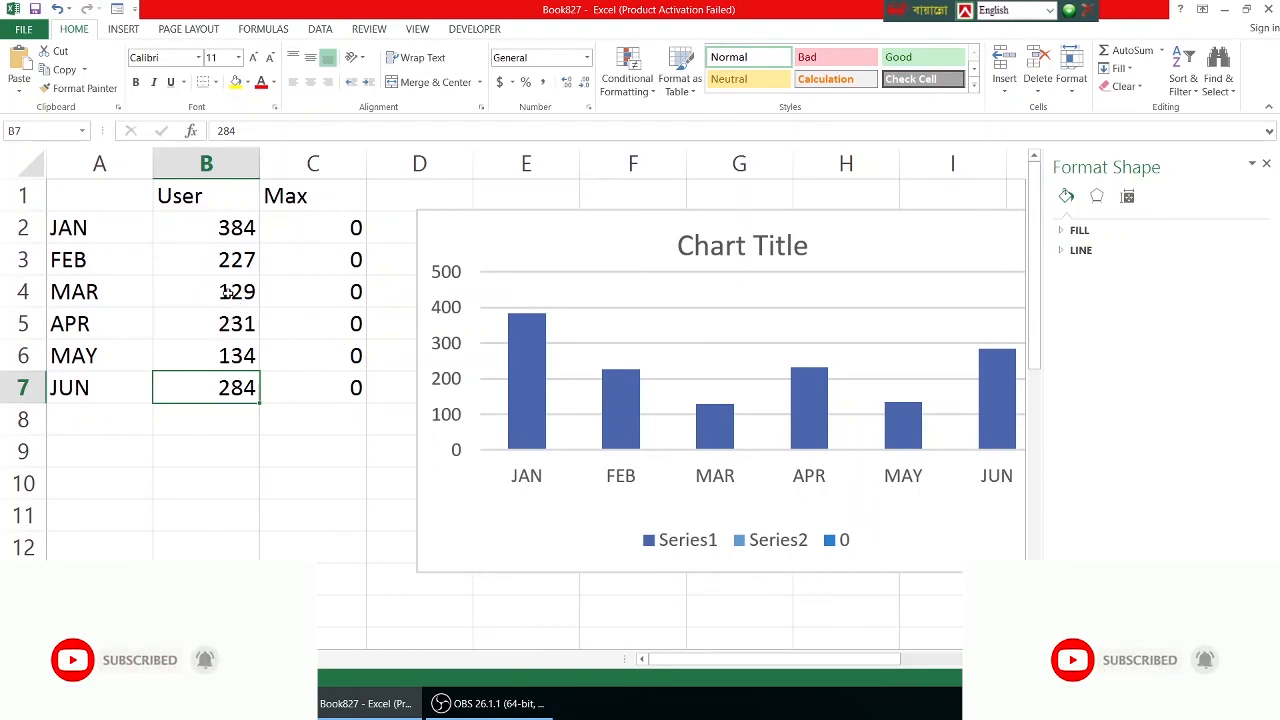
scroll(228, 291, down, 1)
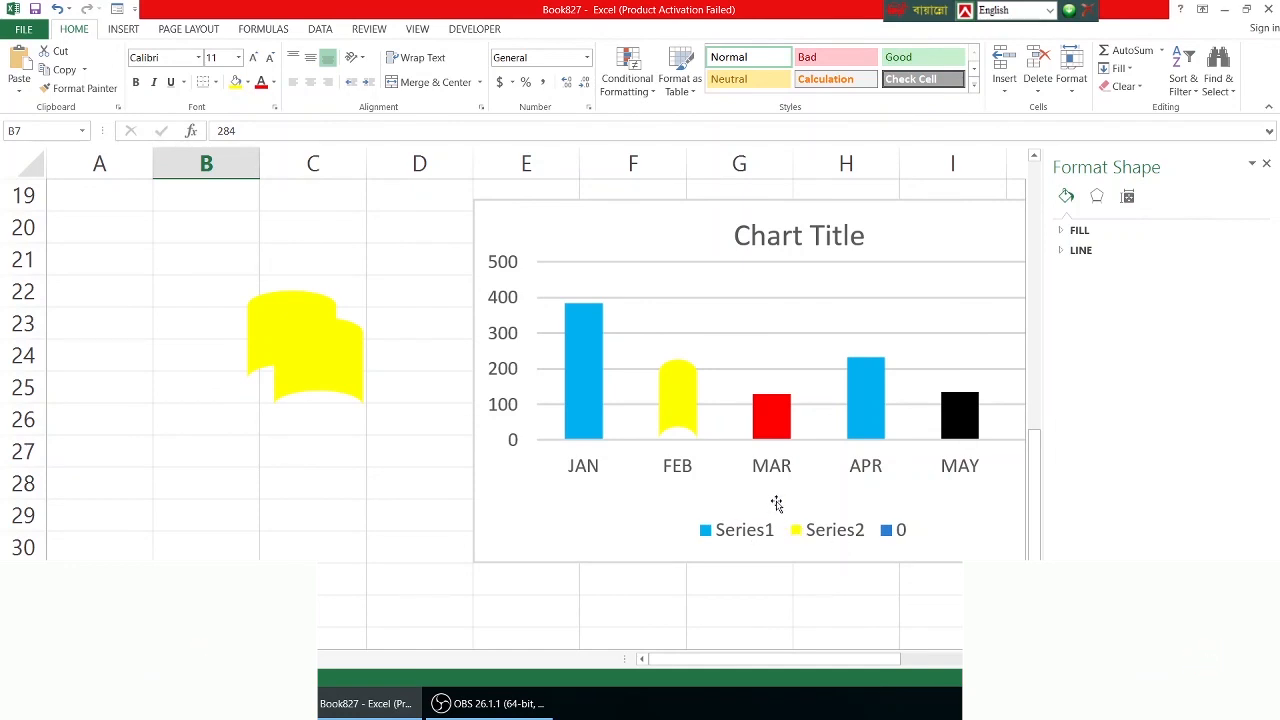
scroll(776, 503, up, 1)
click(768, 297)
drag(768, 297, 651, 285)
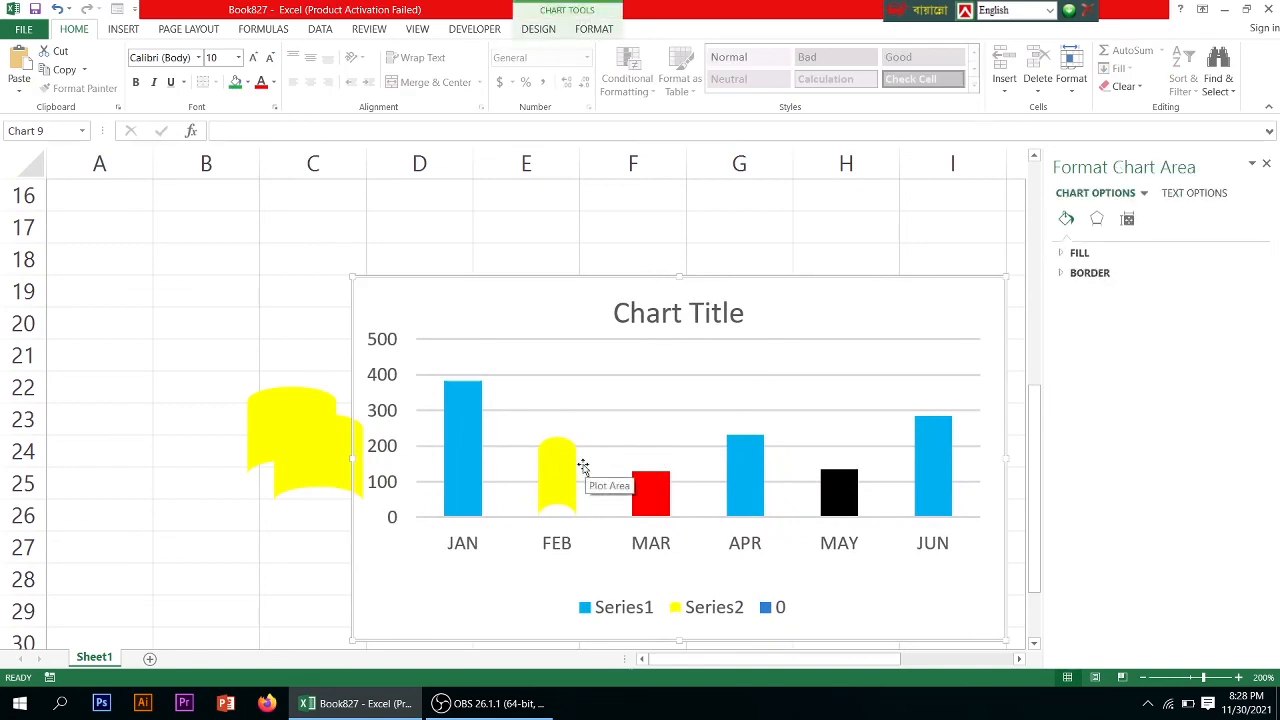
scroll(752, 427, up, 1)
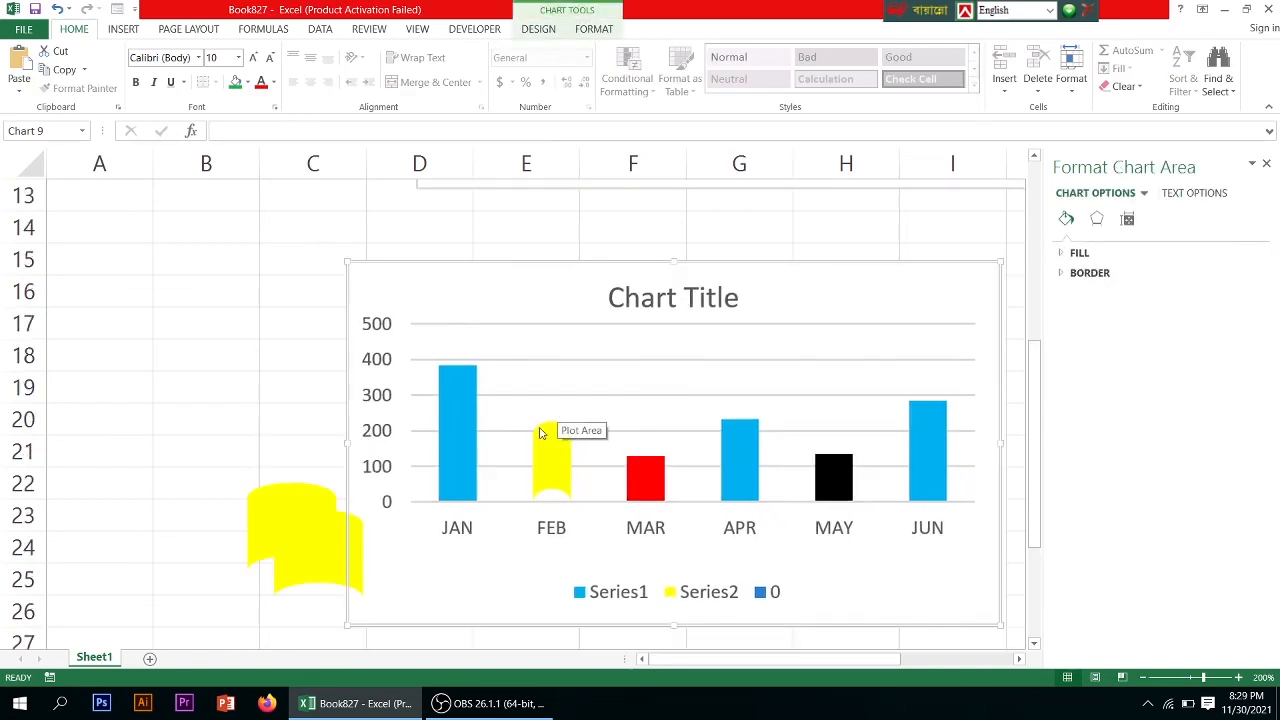